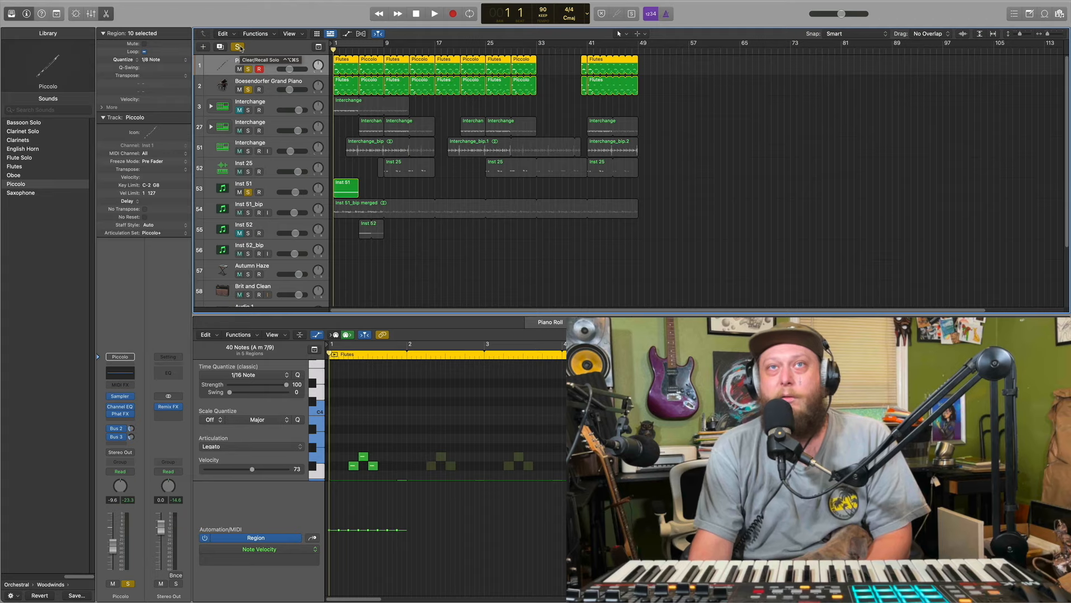
Step: Clear the active solos and play the Inst 51 track on its own from bar 1
left_click(239, 47)
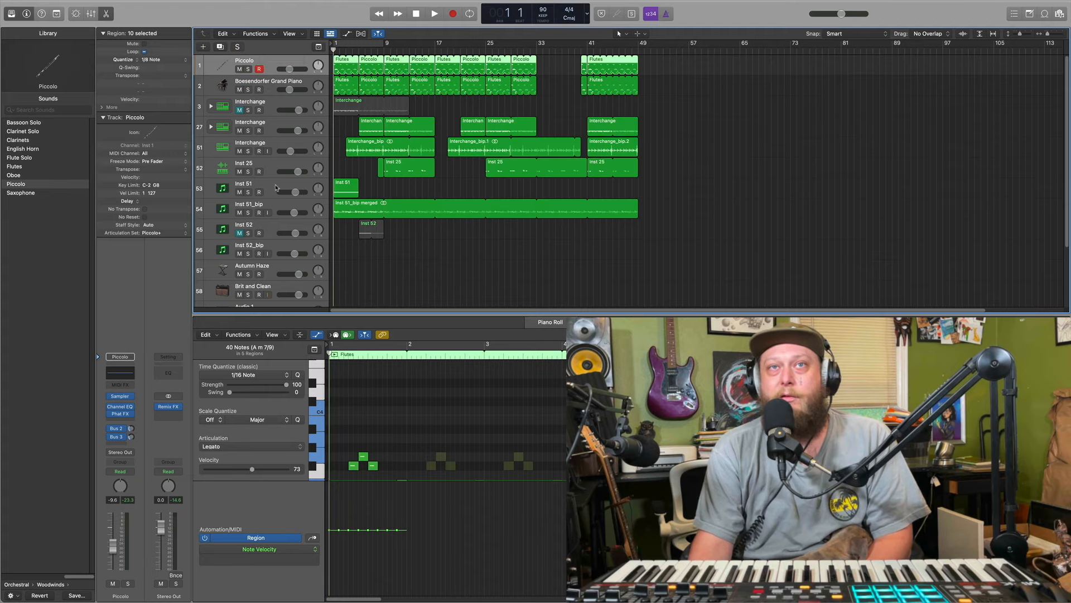
left_click(339, 187)
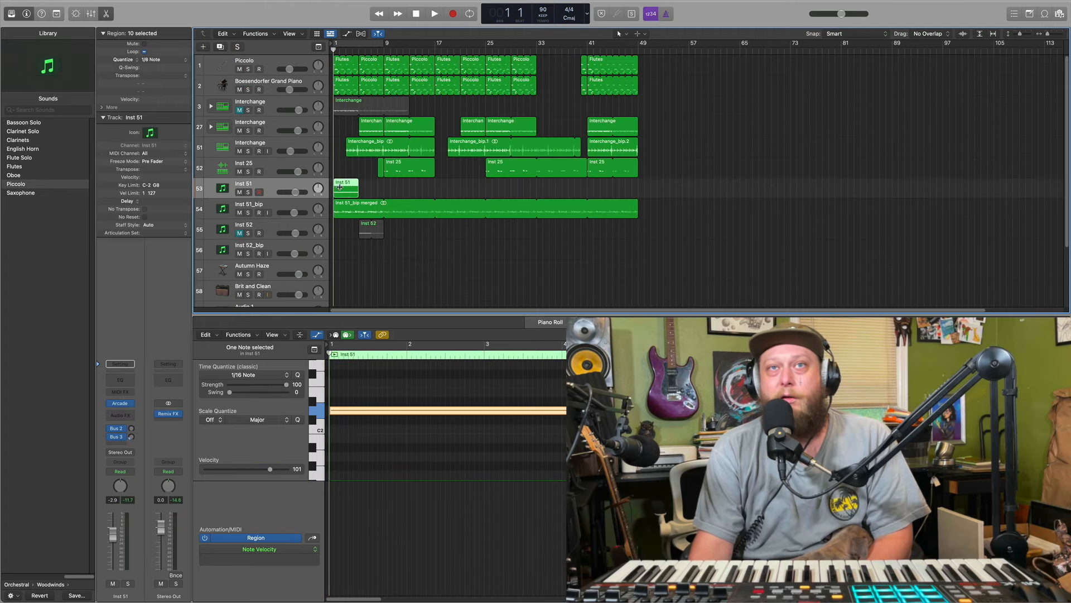
left_click(248, 192)
left_click(434, 15)
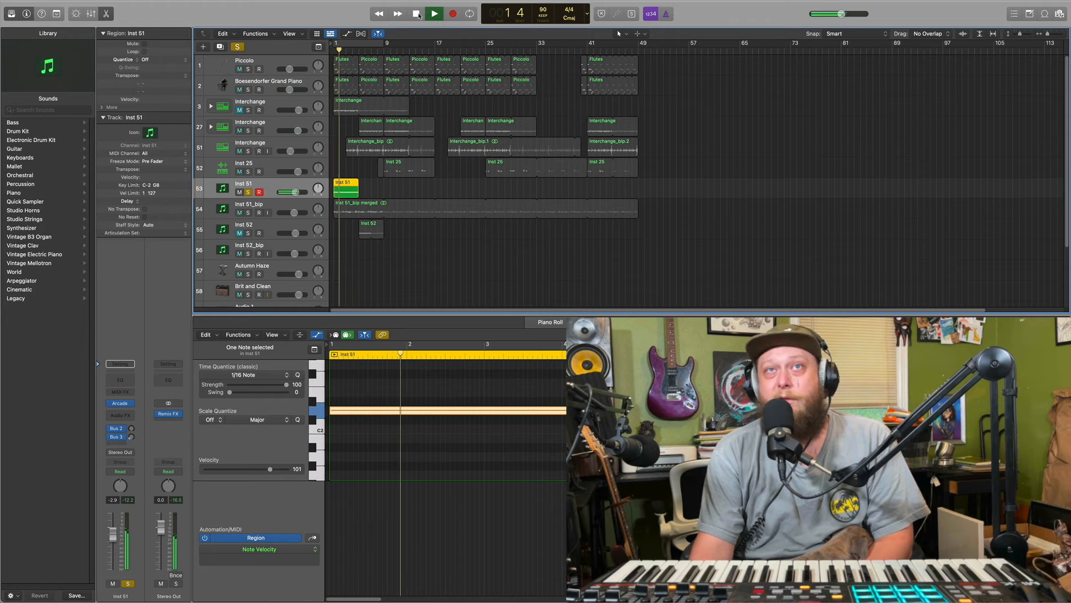
left_click(418, 15)
Step: Play the Piccolo and Boesendorfer Grand Piano tracks soloed together with Inst 51 from bar 1 and clear all solos
left_click(248, 69)
left_click(248, 90)
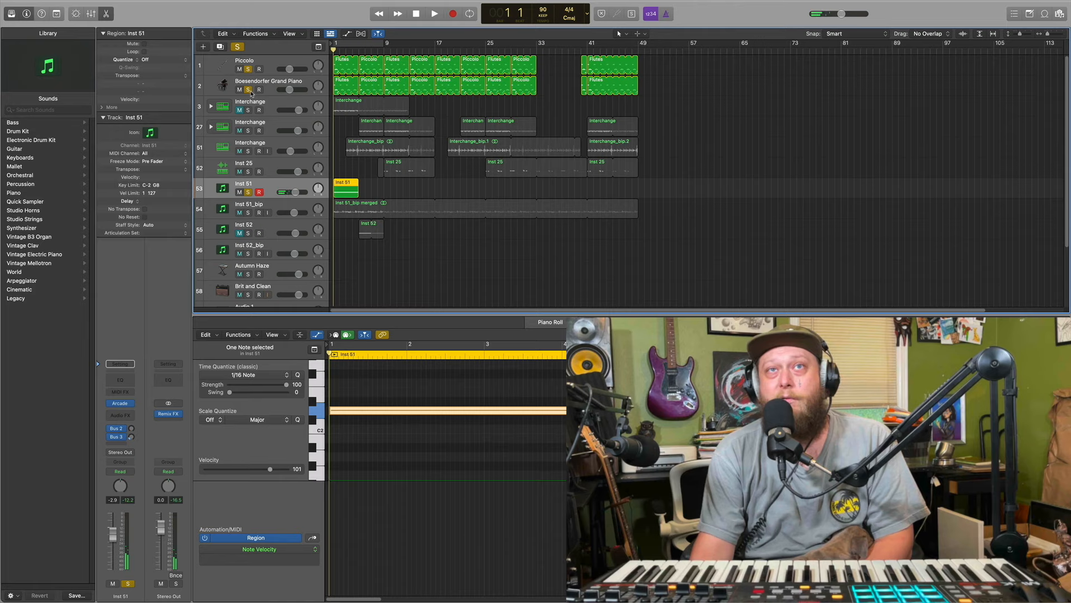
left_click(434, 14)
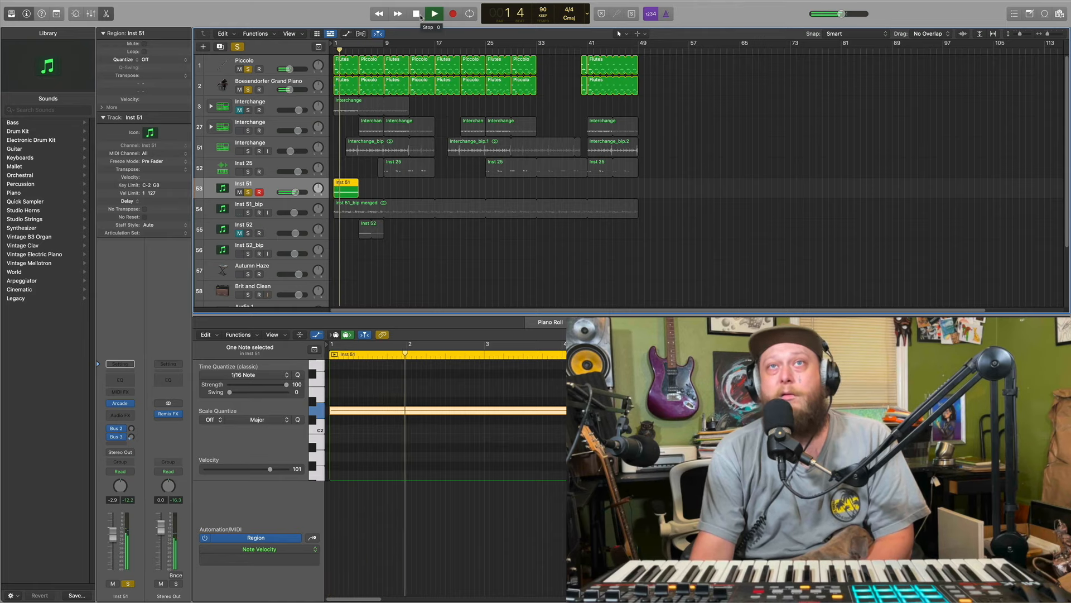
left_click(417, 14)
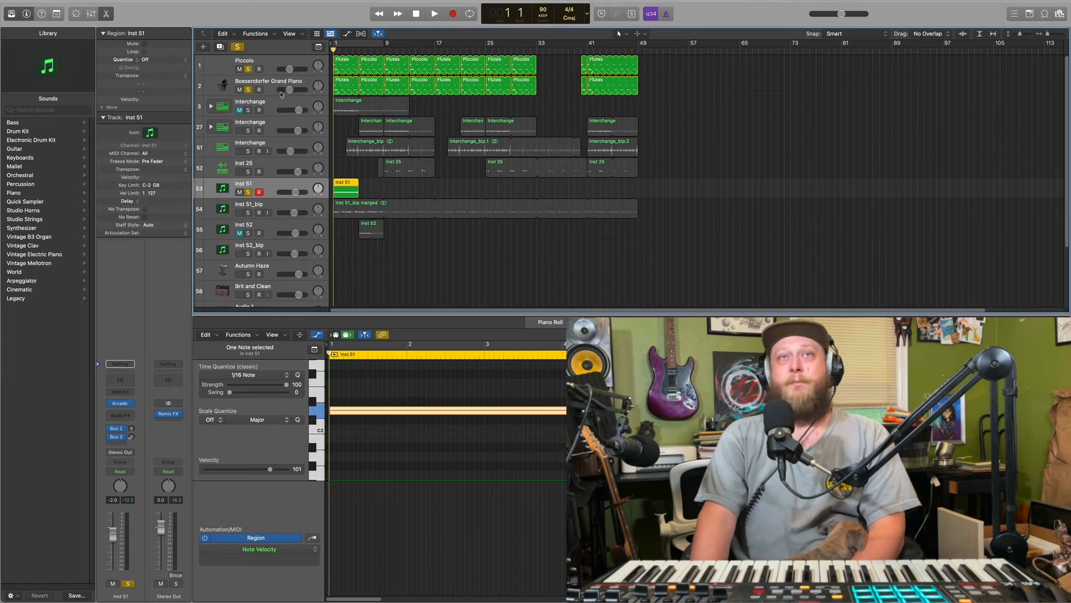
left_click(237, 47)
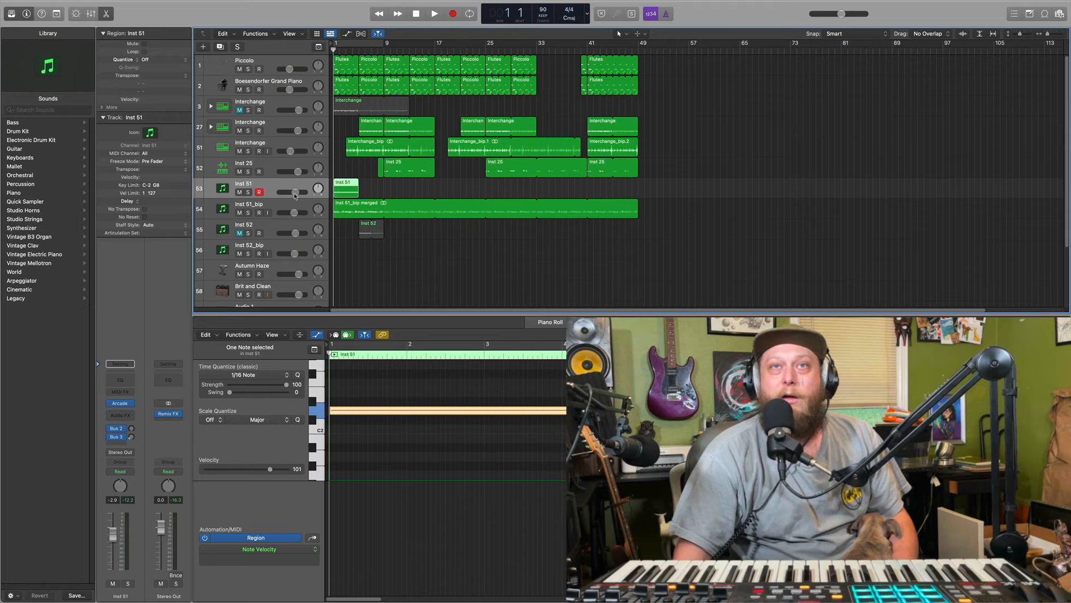
Step: Play Inst 51 soloed once more, clear the solo and mute the Inst 51 track
left_click(248, 192)
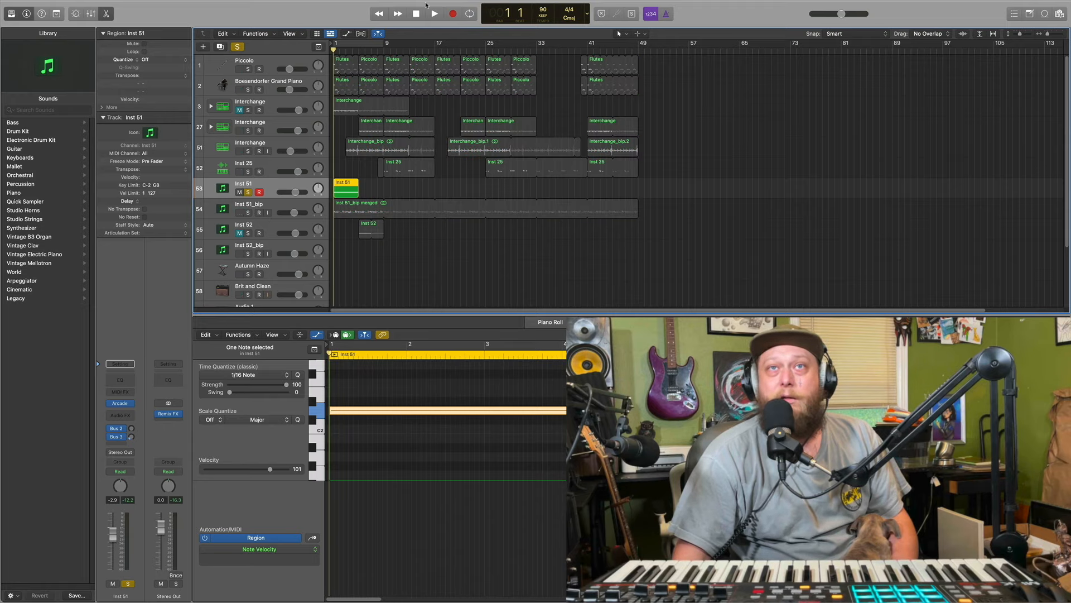
left_click(435, 16)
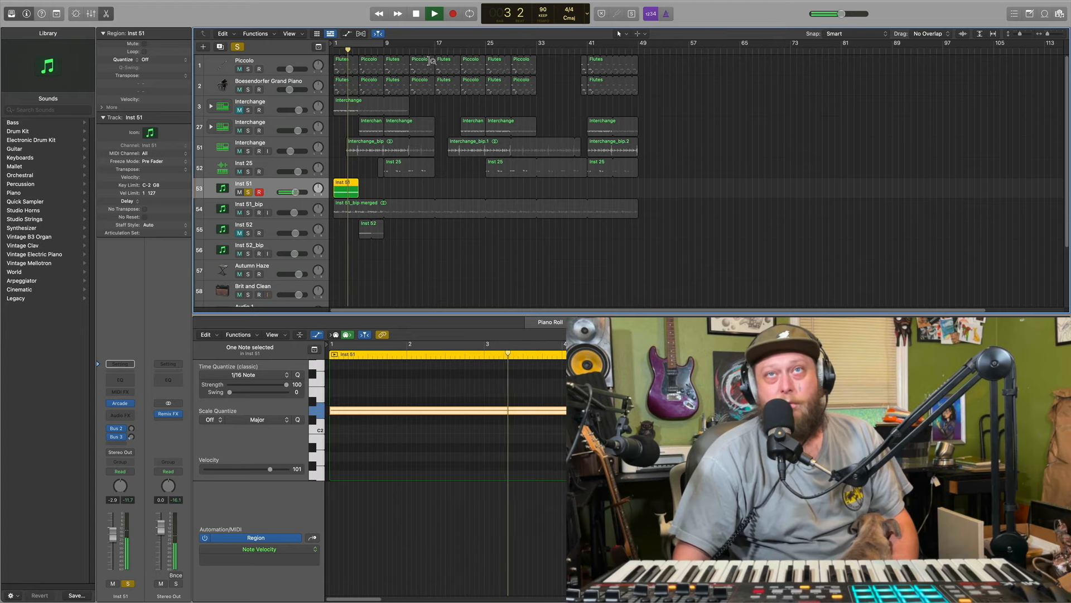
key("space")
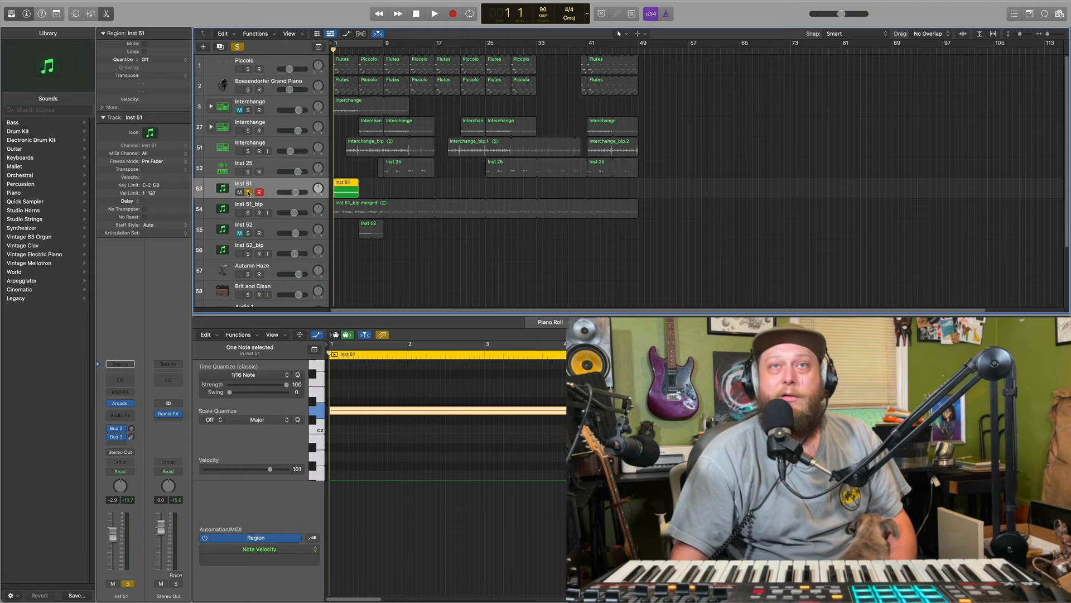
left_click(238, 47)
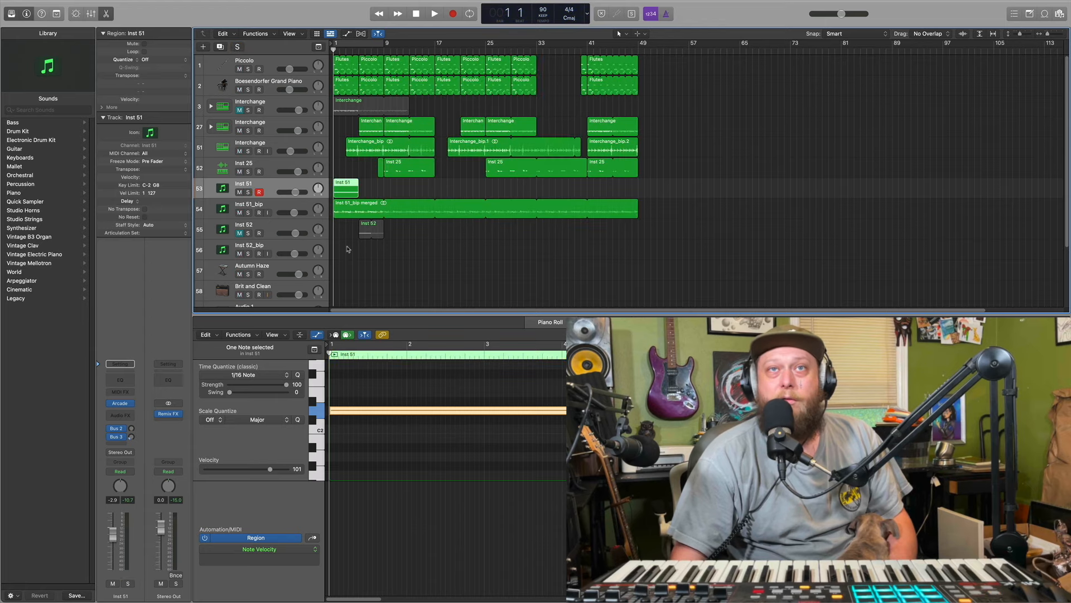
left_click(239, 192)
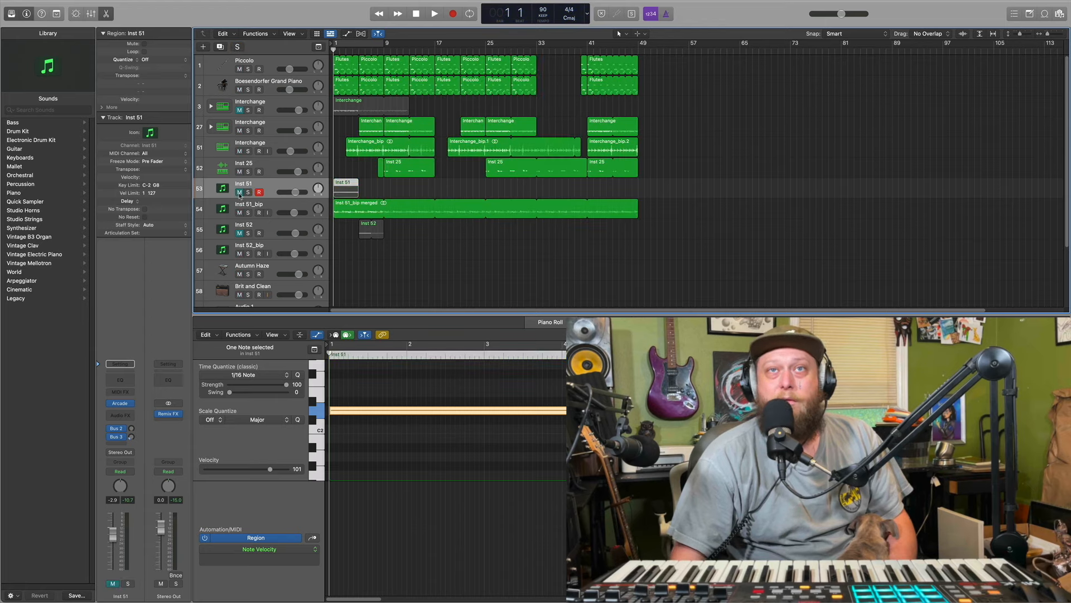
Step: Open the Arcade instrument of the Inst 52 track, audition its sound with the track unmuted, and mute the track again
left_click(269, 231)
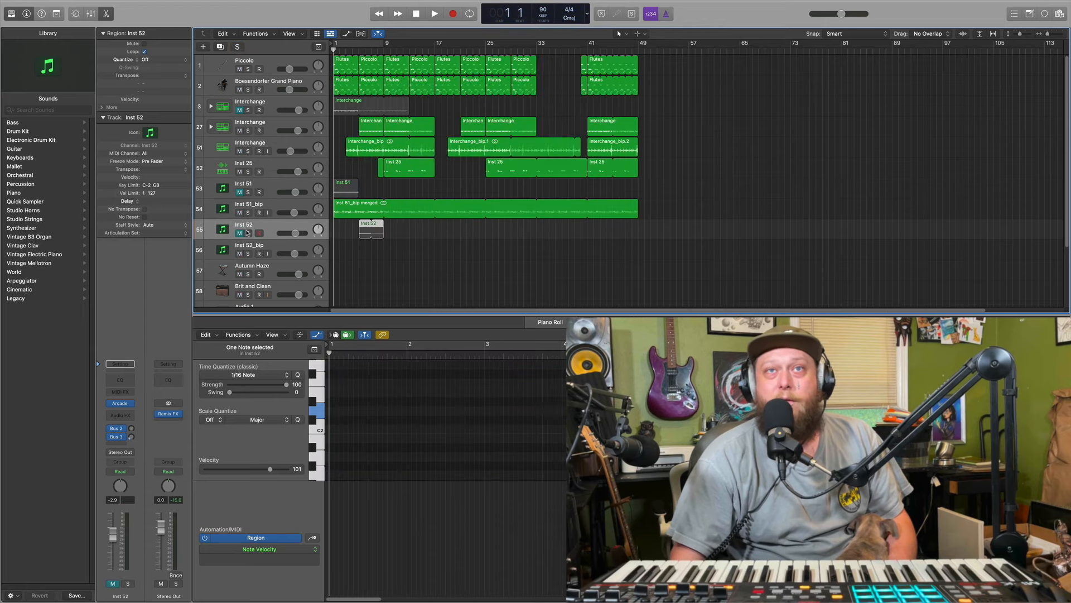
left_click(121, 404)
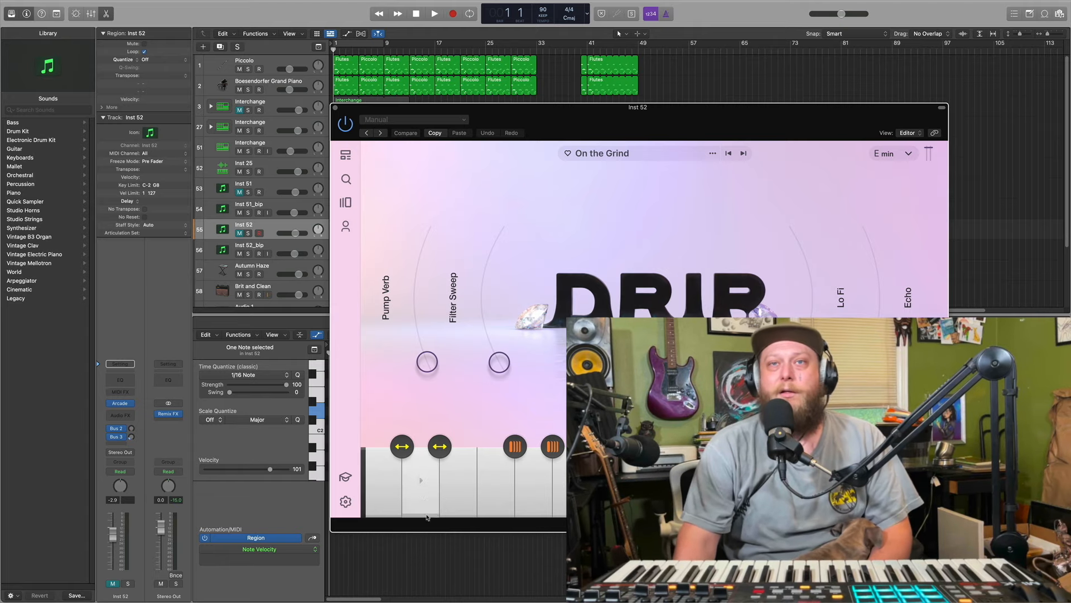
mouse_move(421, 486)
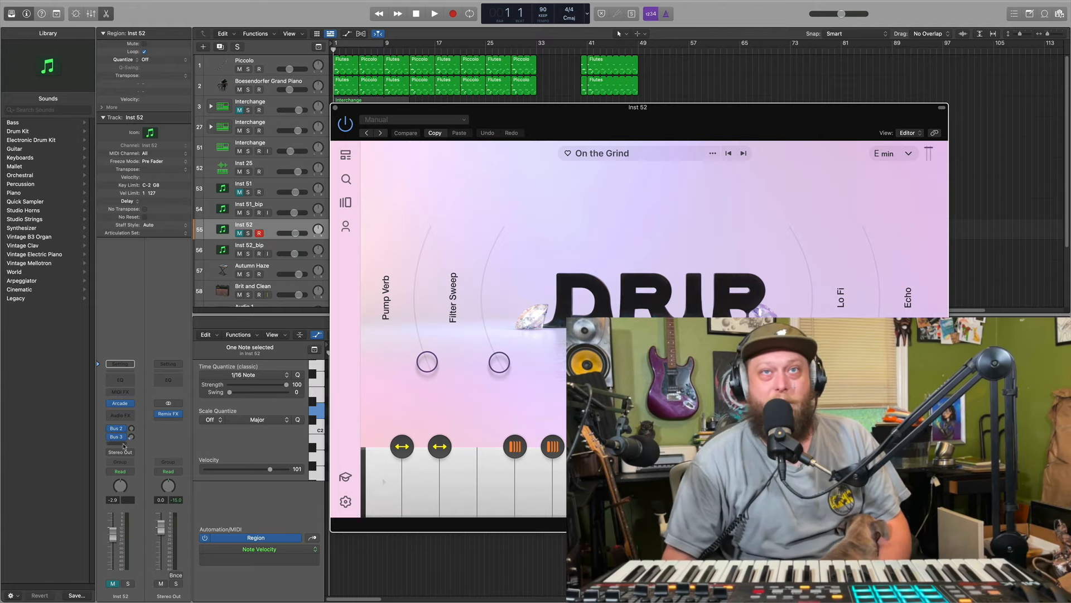
left_click(240, 234)
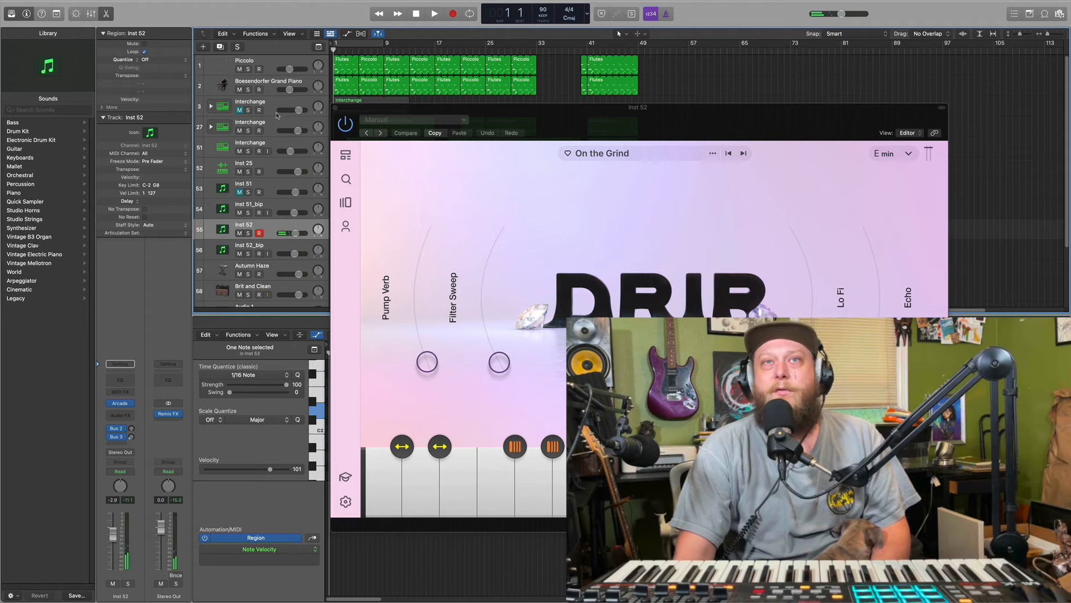
left_click(336, 108)
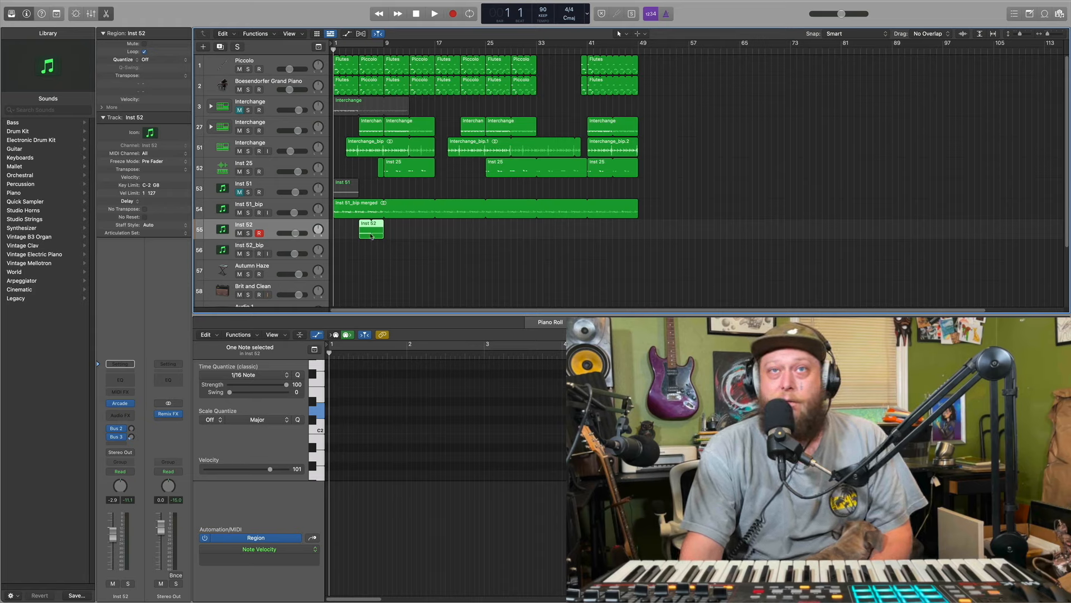
left_click(241, 234)
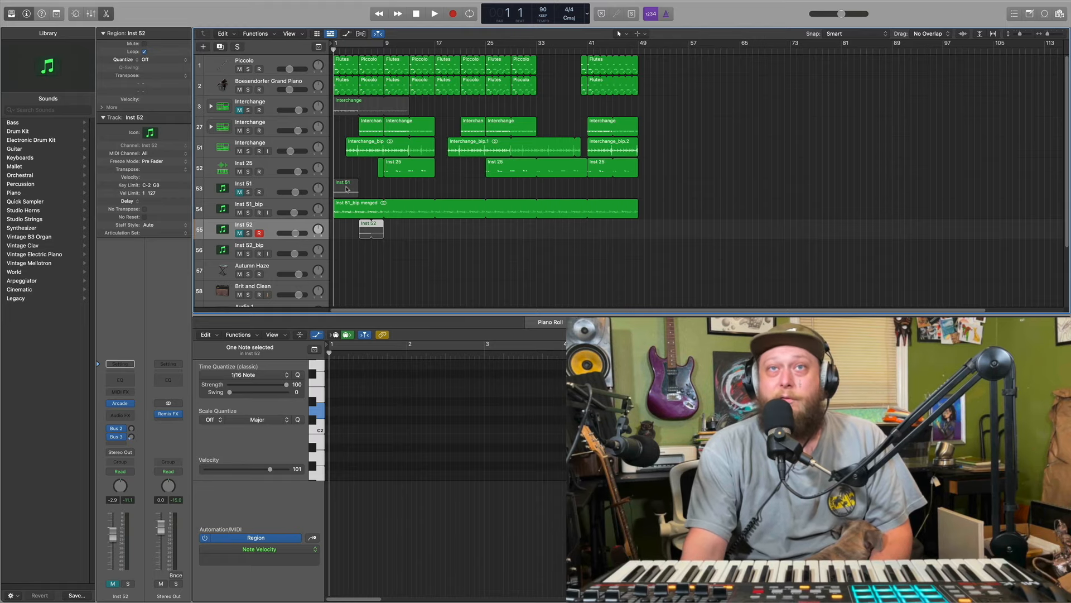
Step: Play the merged Inst 51_bip region in solo from bar 1, stop playback and clear the solo
left_click(248, 212)
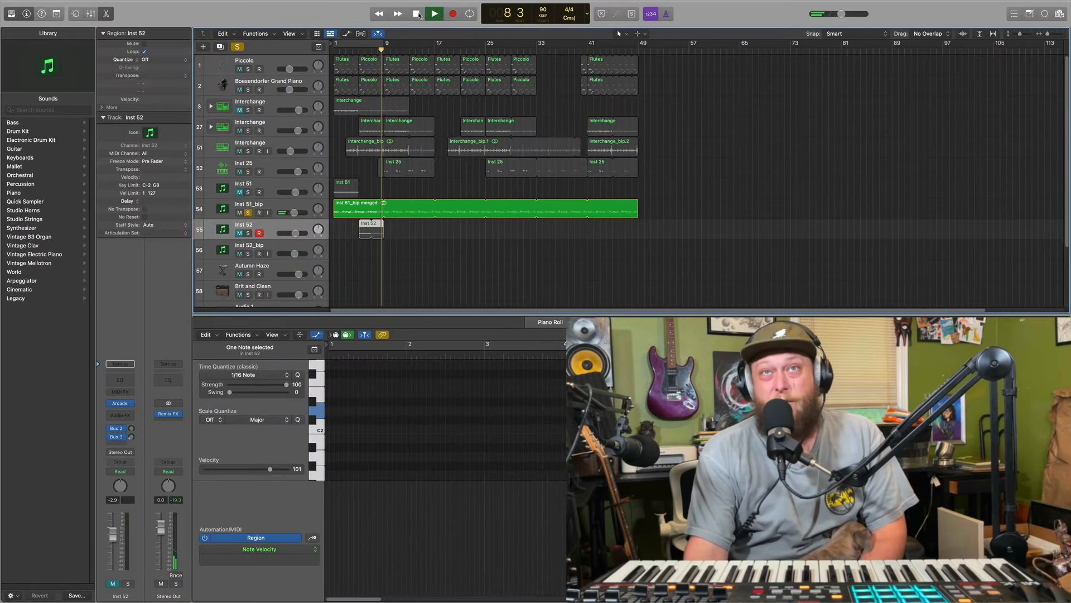
left_click(419, 15)
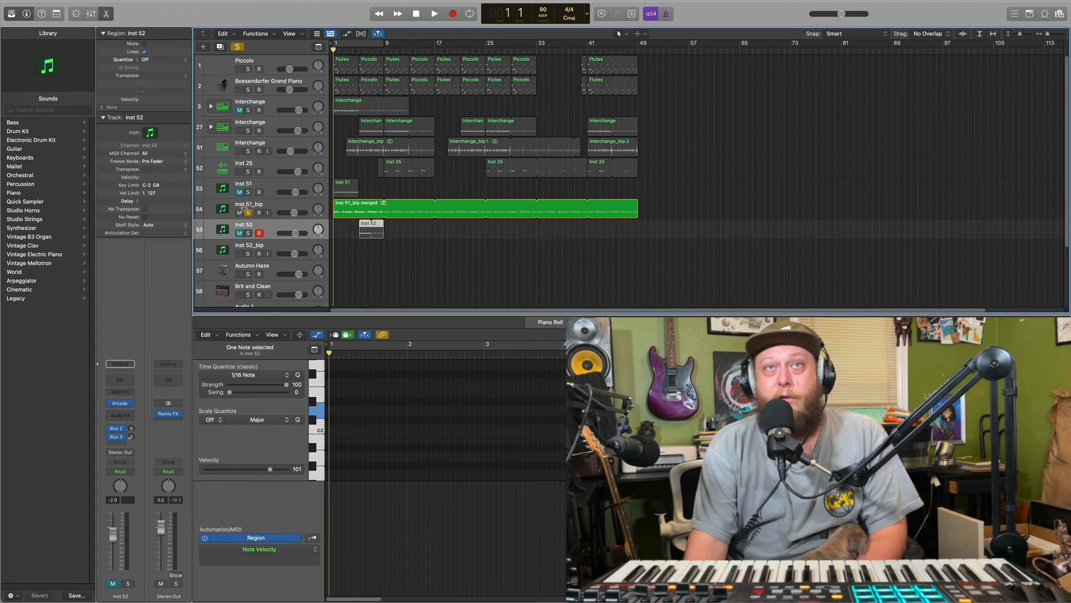
left_click(237, 49)
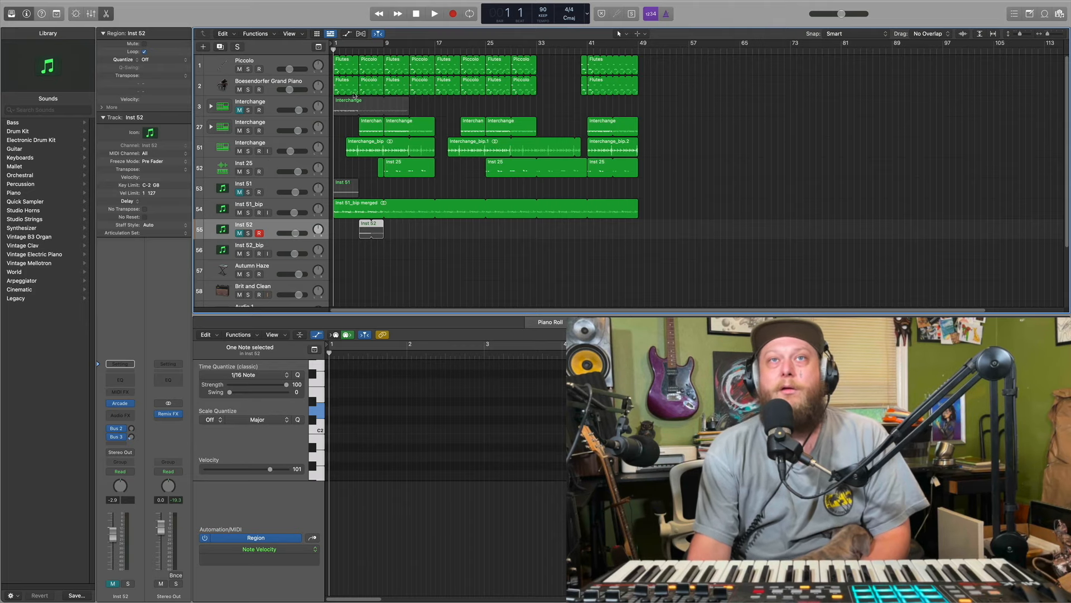
Step: Open the Drum Machine Designer of Interchange track 27 to examine its Interchange kit pads, including the Clap, and close it
left_click_drag(366, 51, 348, 51)
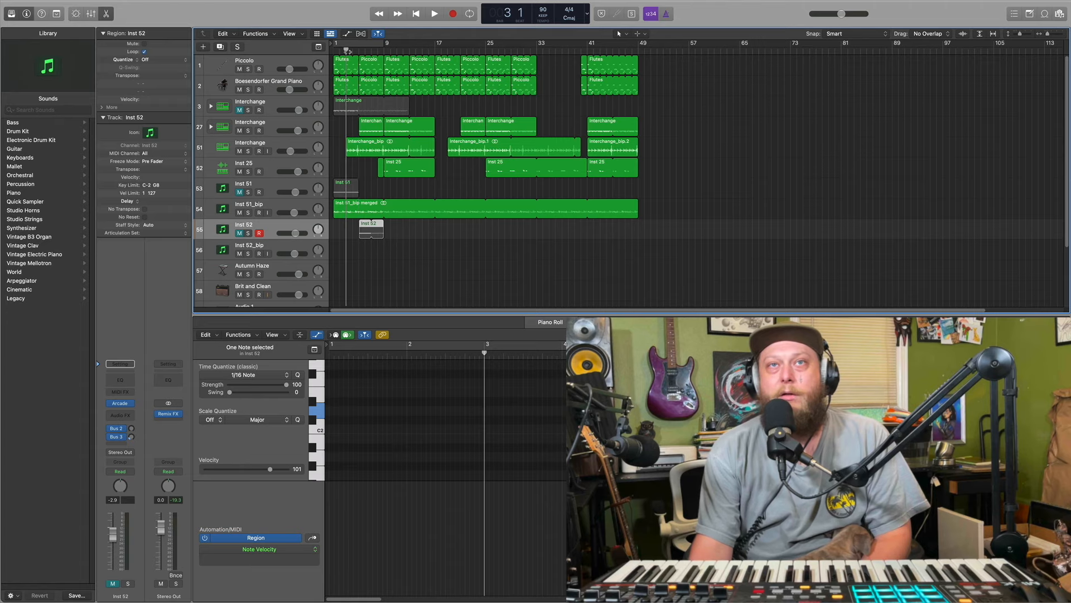
left_click(264, 151)
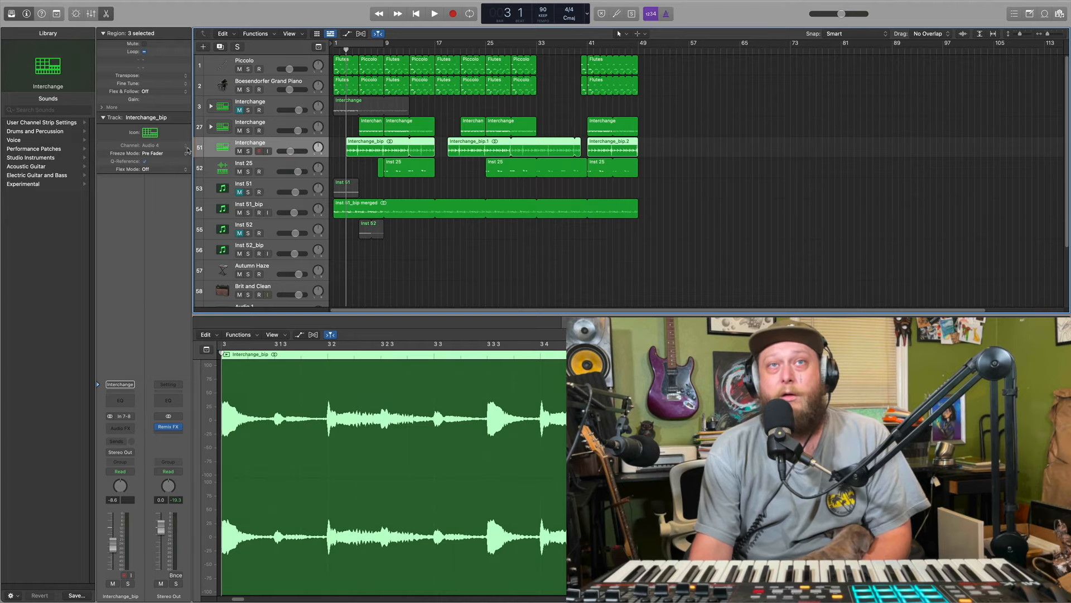
left_click(268, 123)
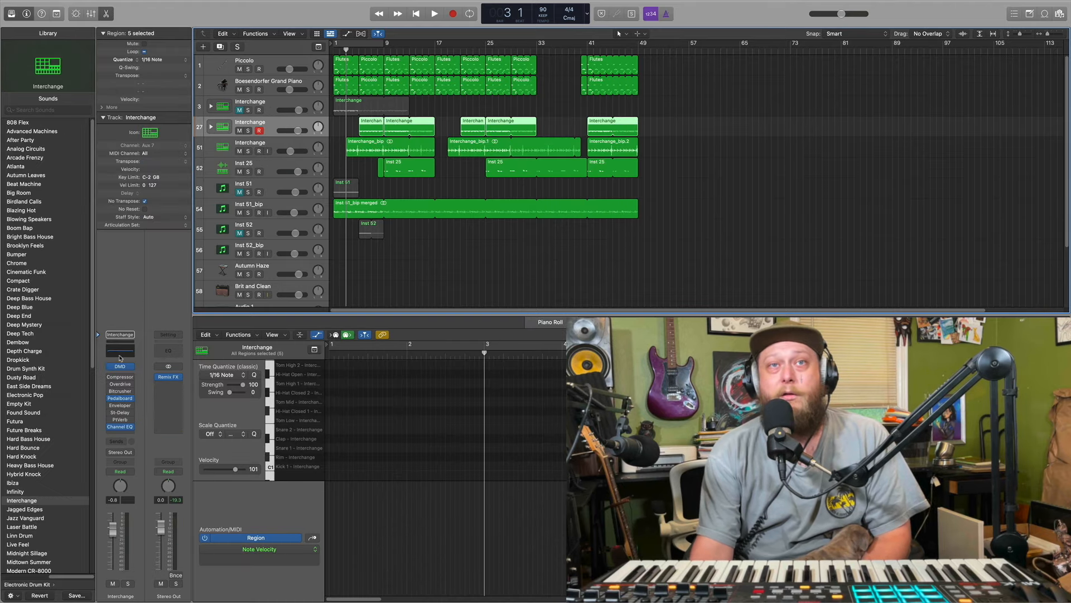
left_click(120, 367)
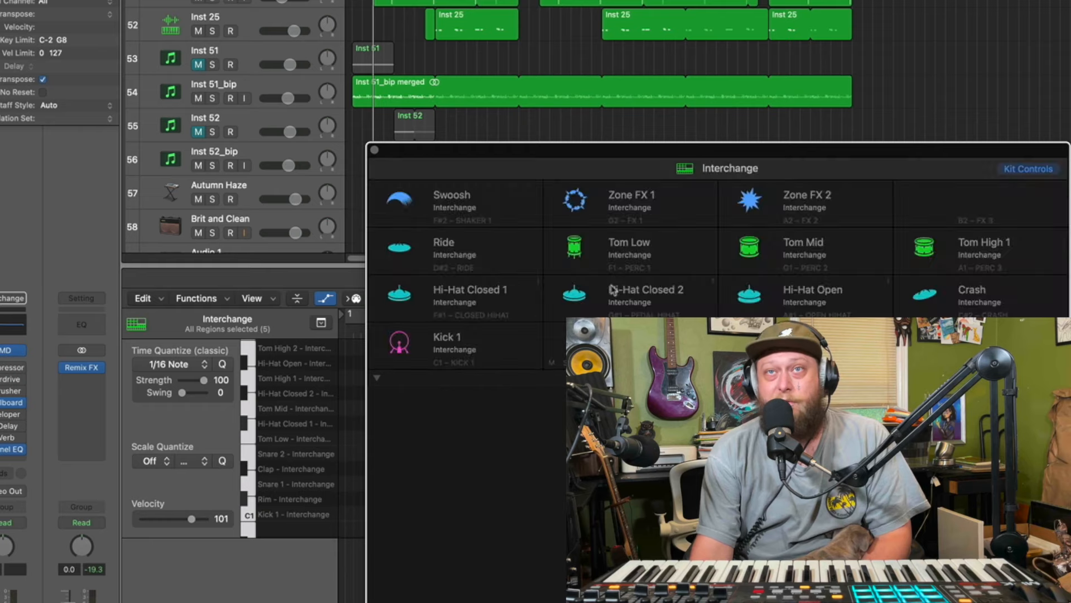
left_click_drag(788, 151, 432, 15)
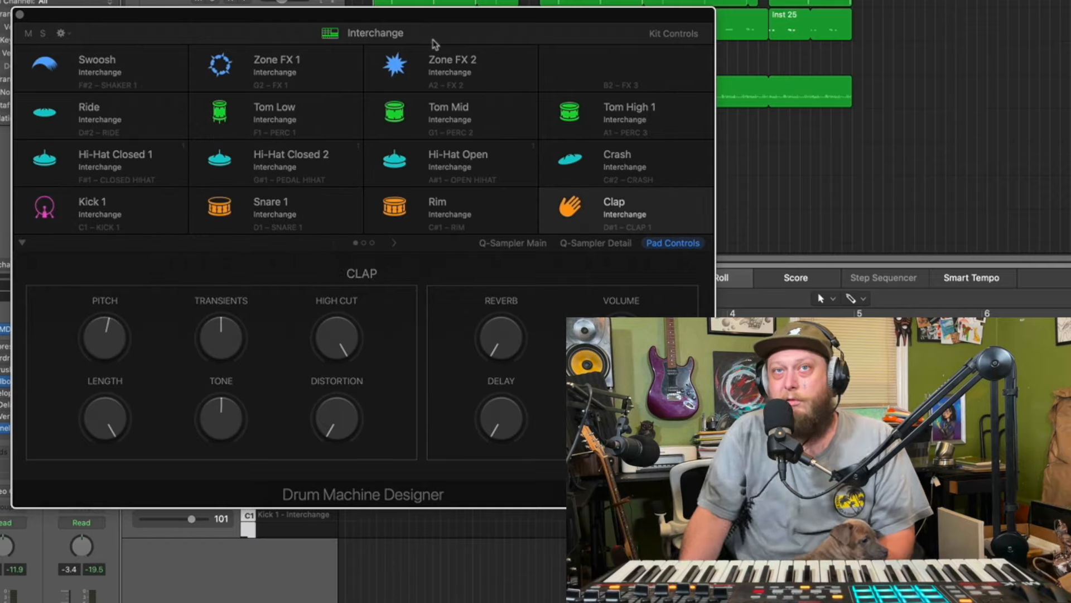
mouse_move(414, 74)
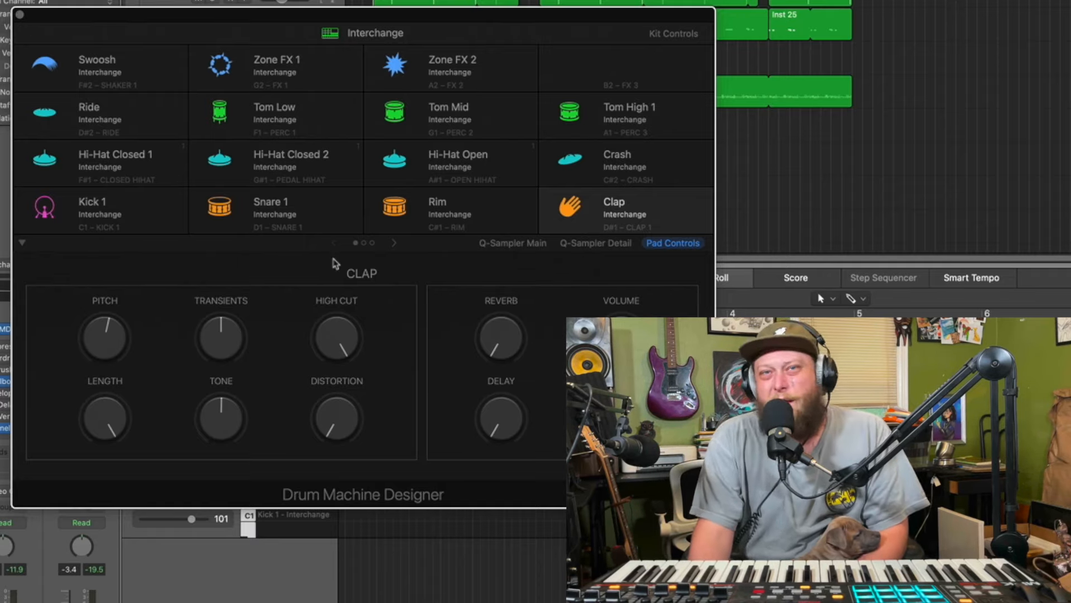
left_click(20, 17)
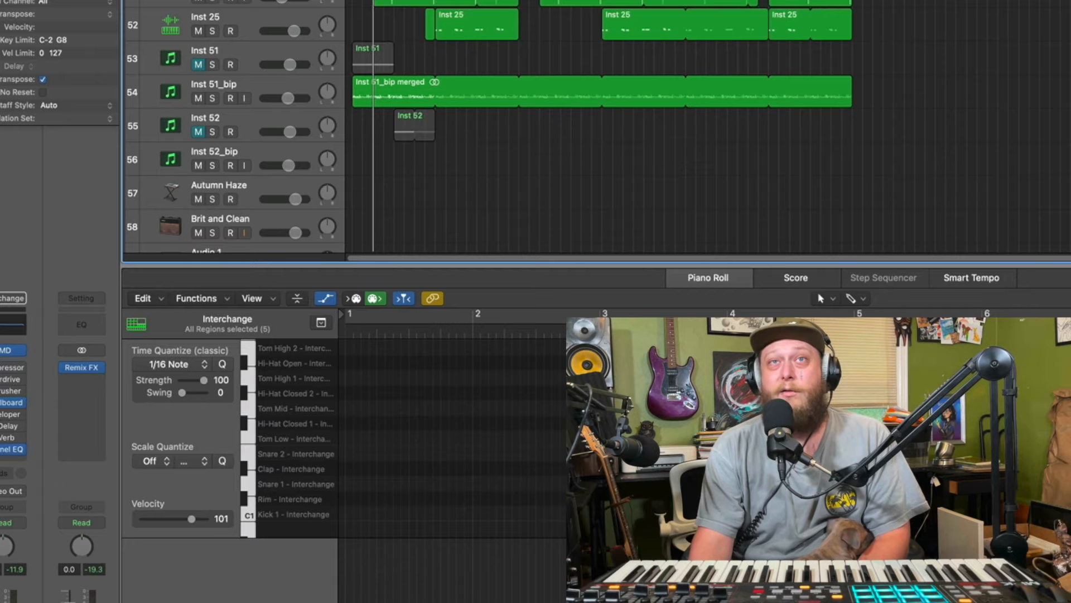
Step: Play the MIDI drum regions of Interchange track 27 in solo from bar 5 through the start of bar 9
key("Down")
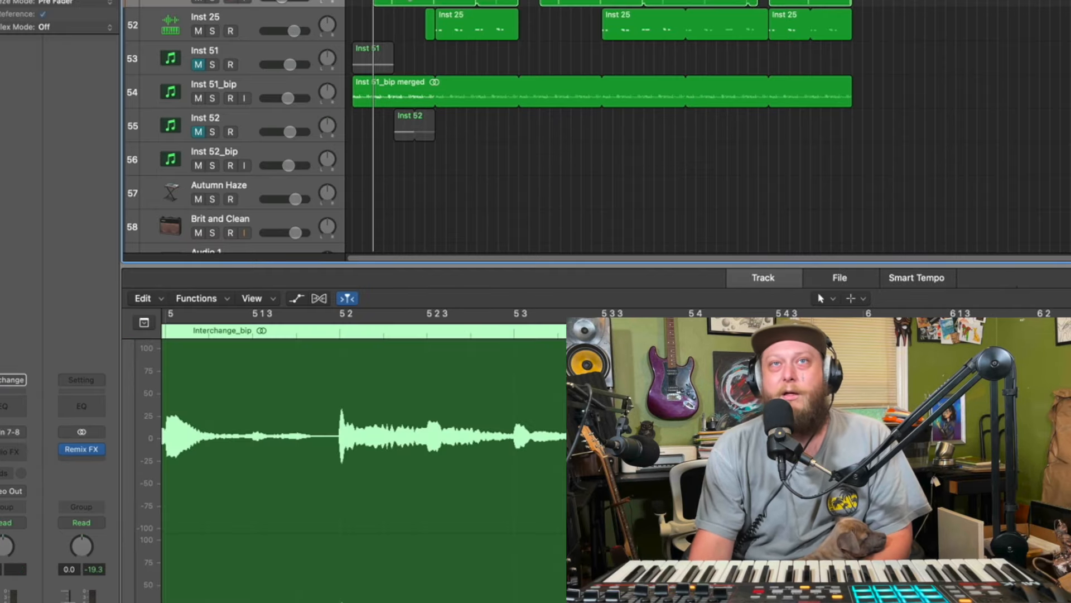
key("Up")
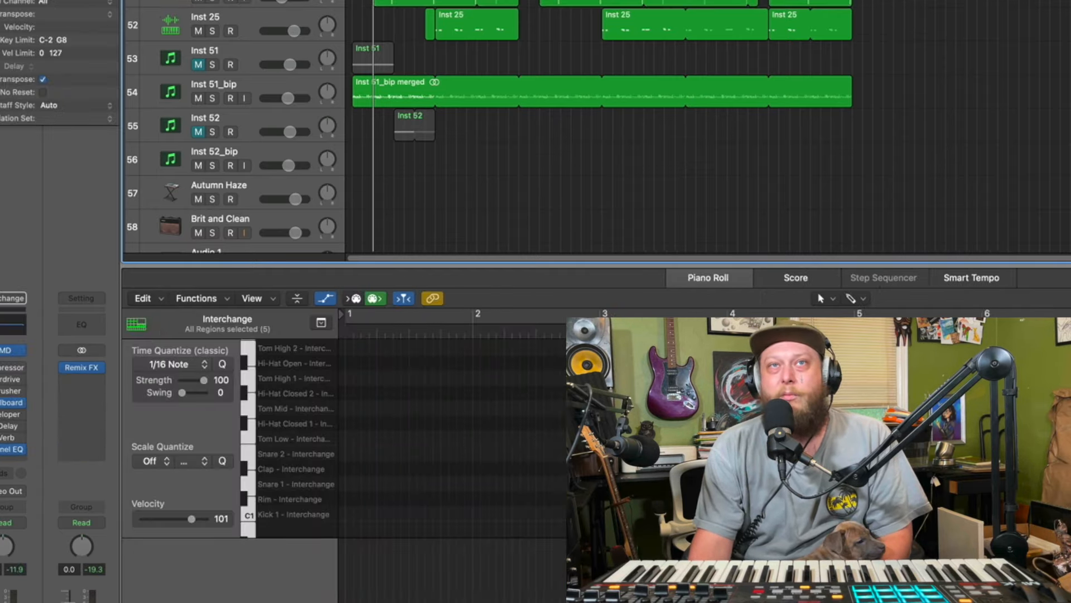
key("shift+super+a")
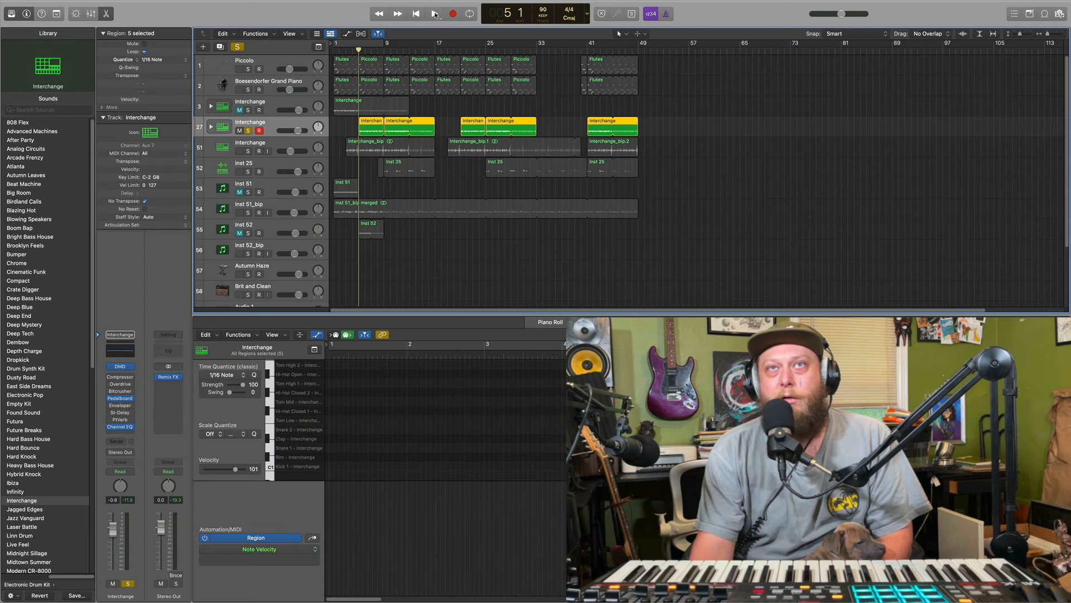
key("space")
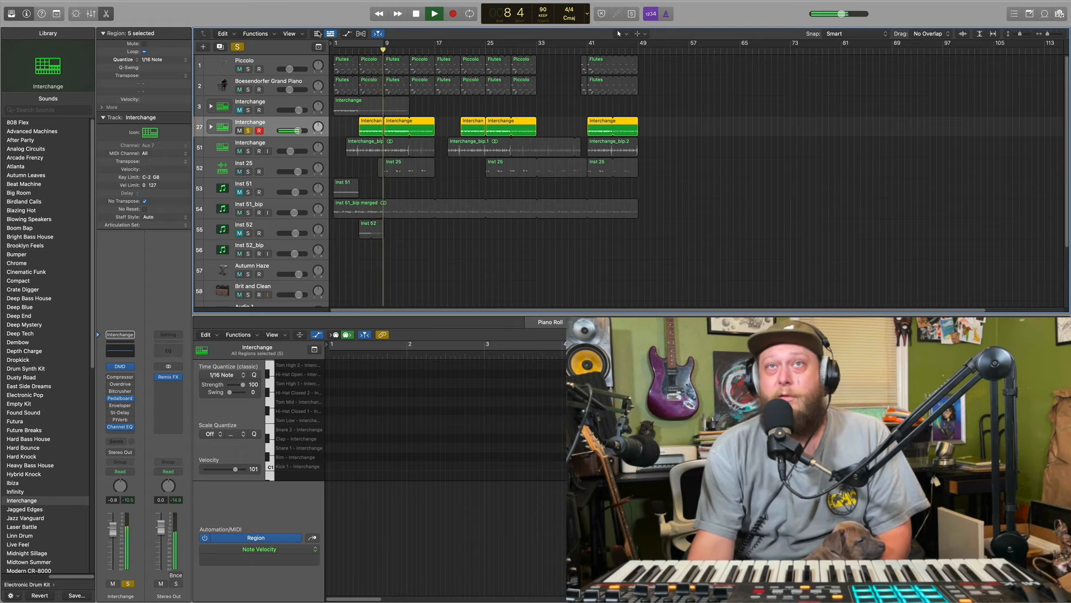
left_click(415, 14)
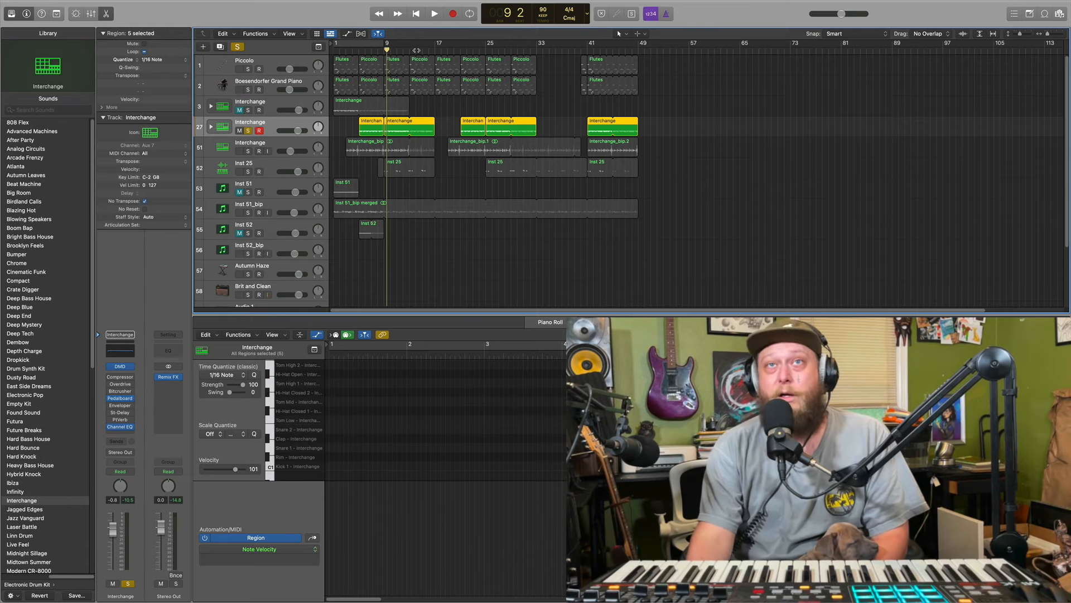
Step: Place the playhead at bar 9 and switch to the bounced Interchange_bip track with the solo on track 27 off
left_click_drag(388, 49, 384, 49)
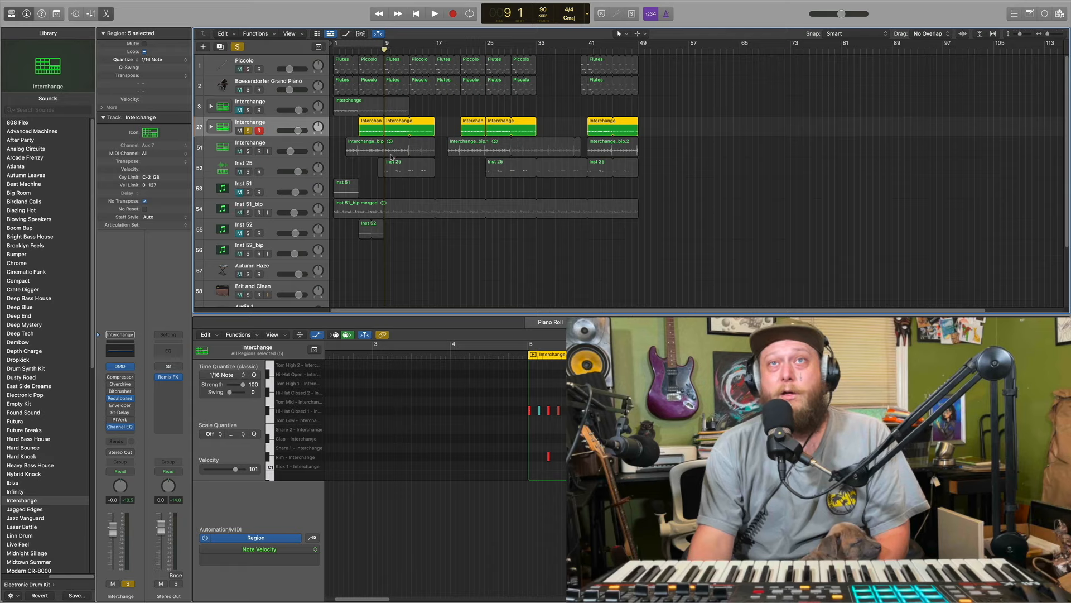
left_click(261, 144)
left_click(248, 130)
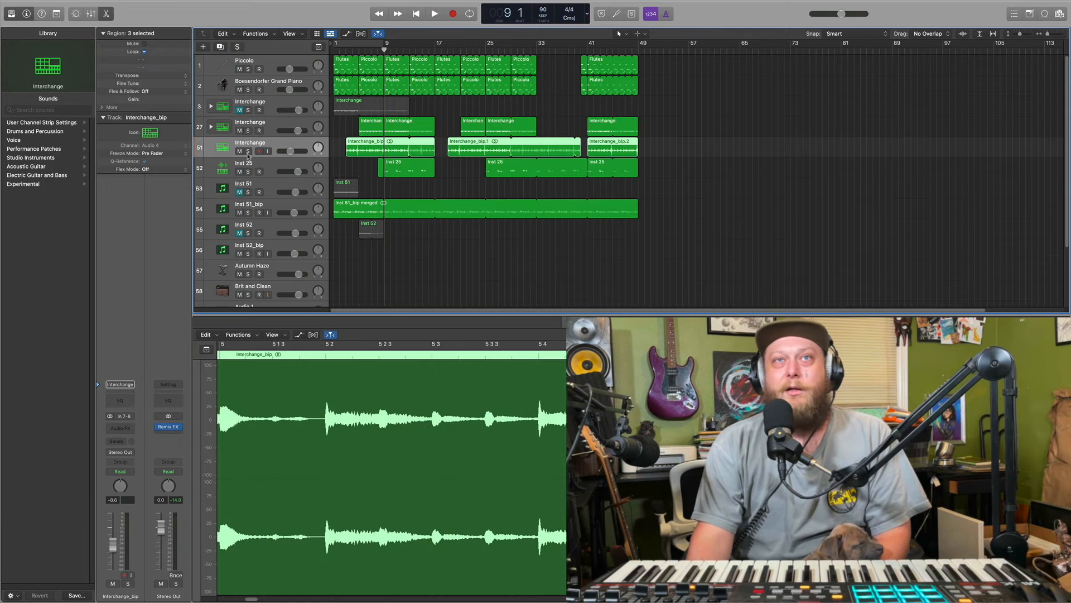
Step: Play the bounced Interchange_bip regions on track 51 in solo from bar 3 and stop playback
left_click(248, 151)
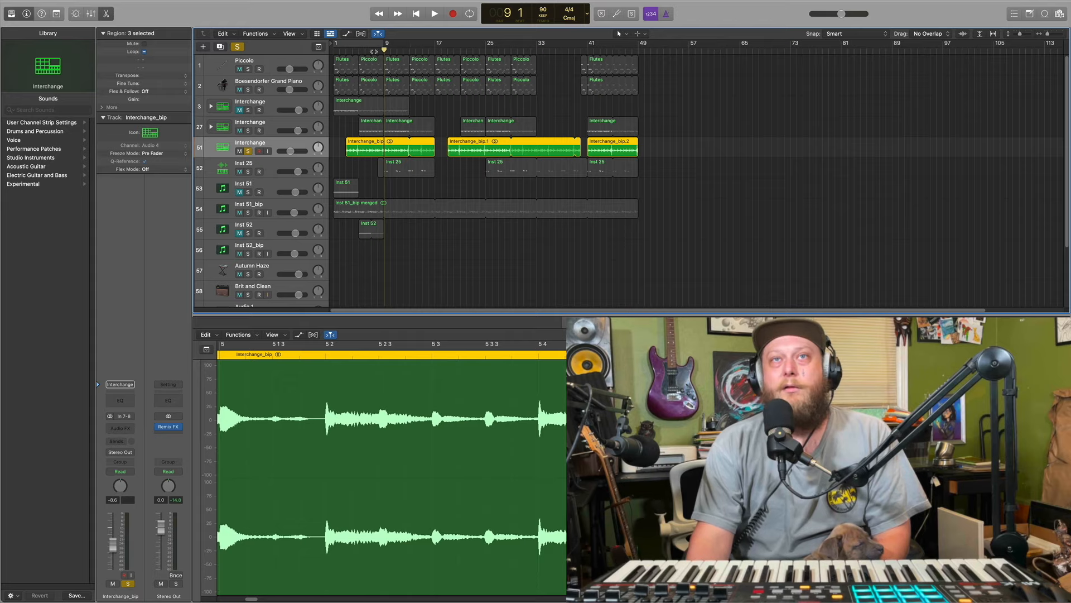
left_click(347, 49)
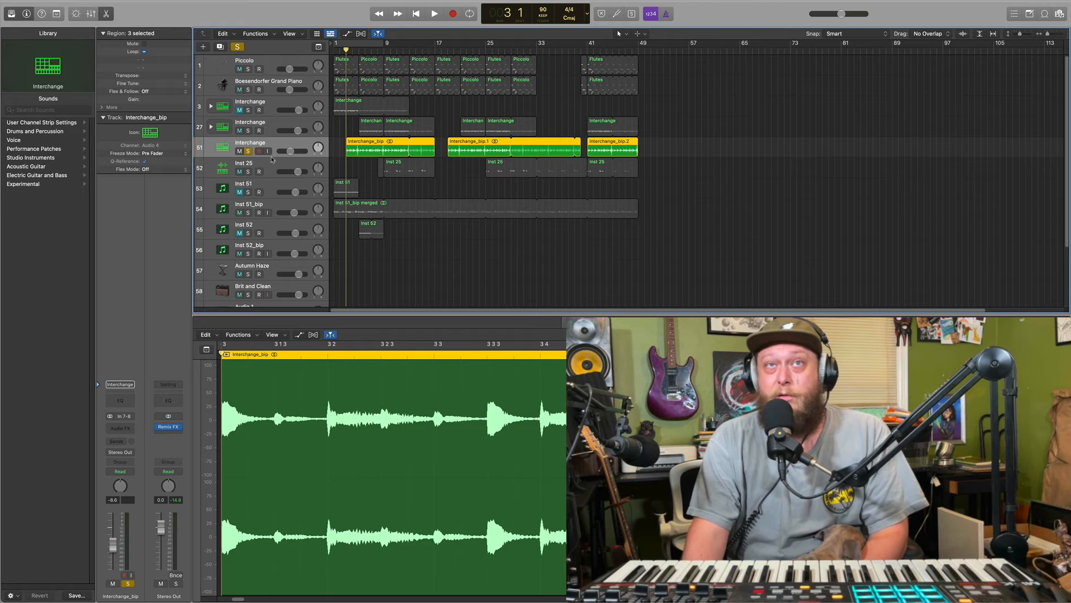
left_click(436, 14)
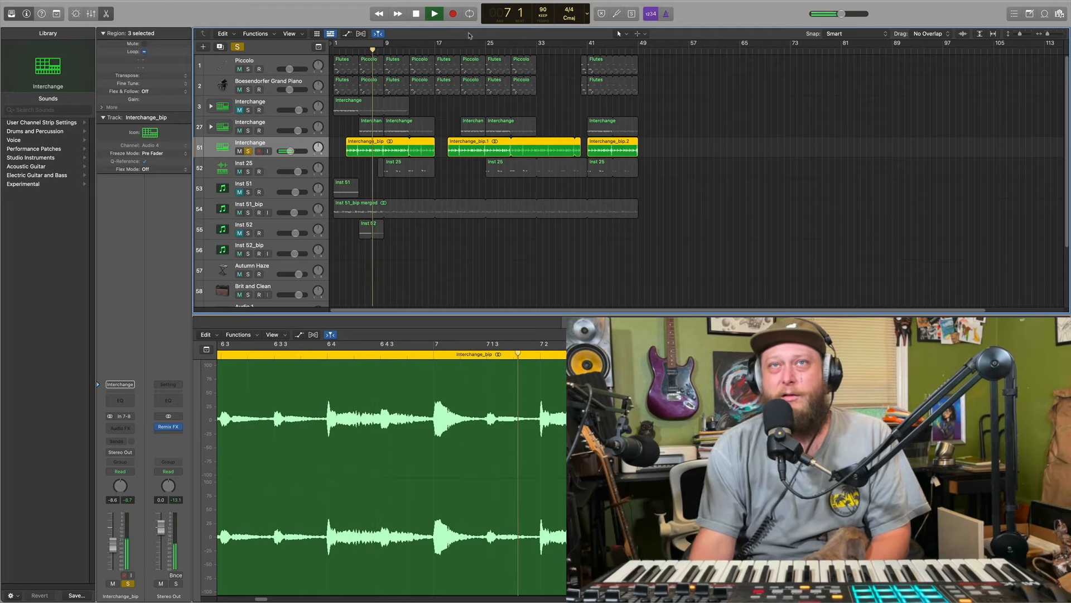
left_click(417, 16)
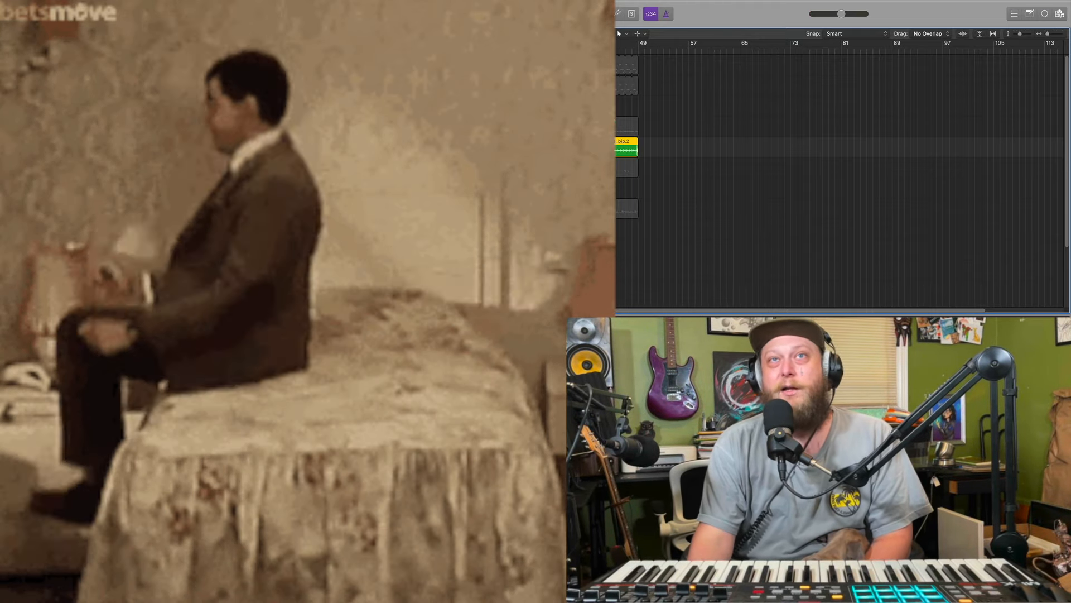
Step: Play Interchange_bip together with the Interchange drums of track 27 in solo from bar 3 into bar 9, return to bar 3 and clear all solos
key("comma")
key("comma")
key("comma")
key("comma")
key("comma")
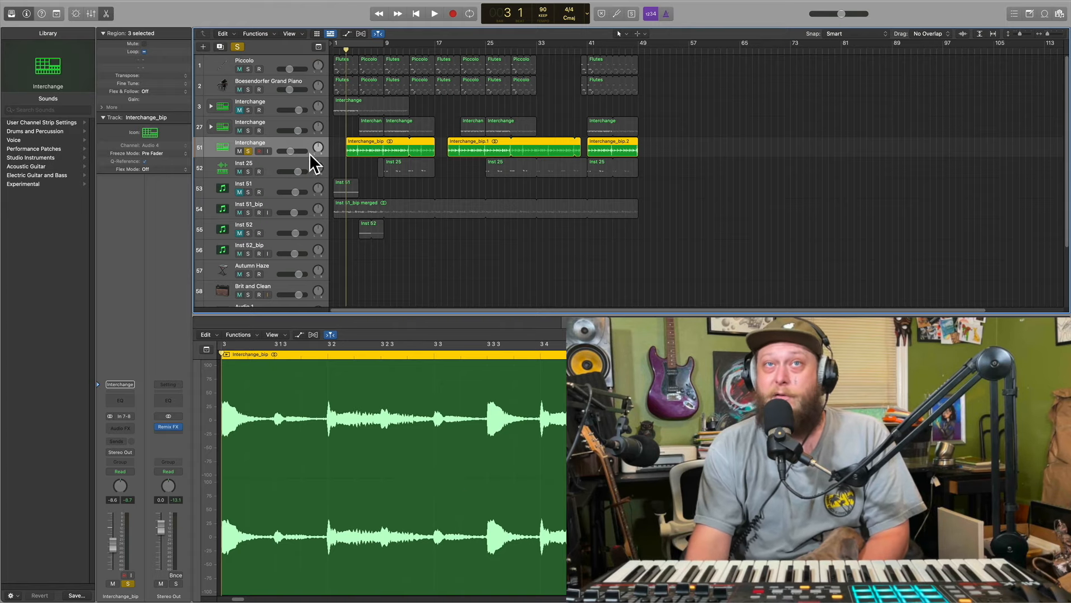
left_click(248, 131)
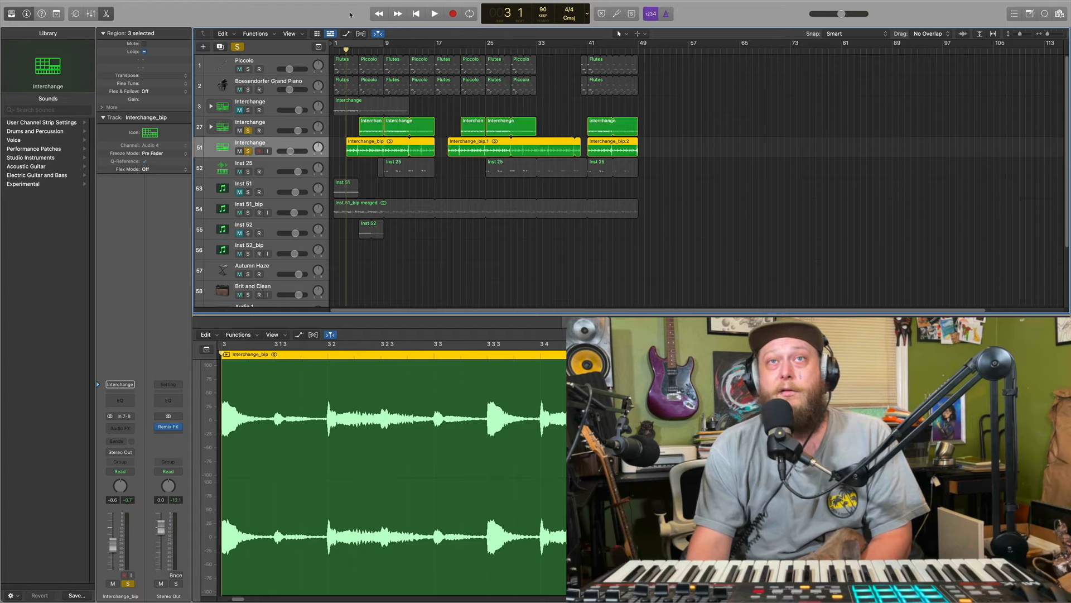
left_click(434, 14)
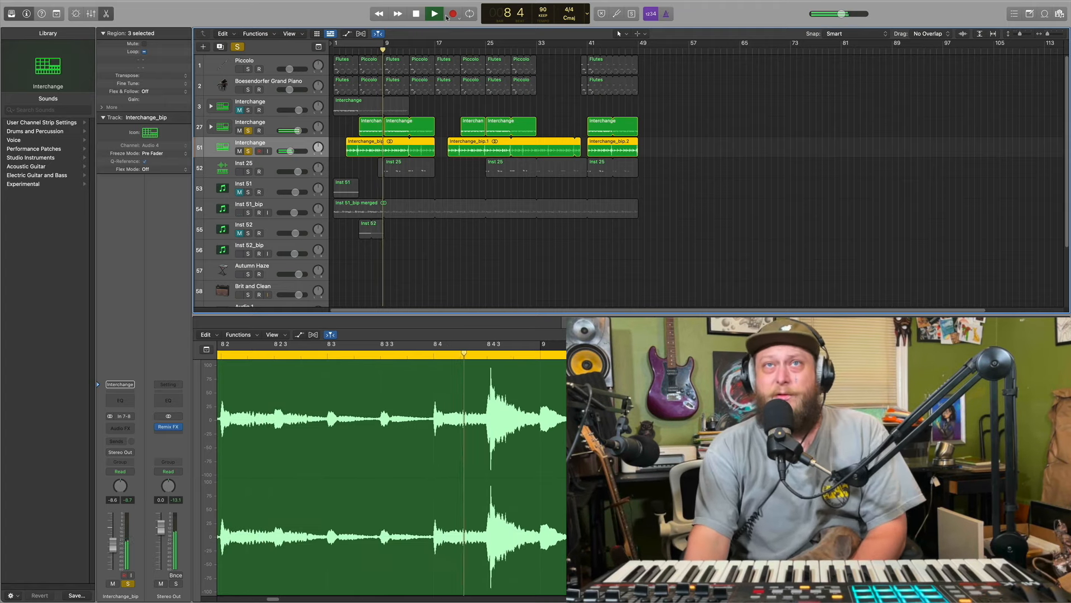
left_click(416, 14)
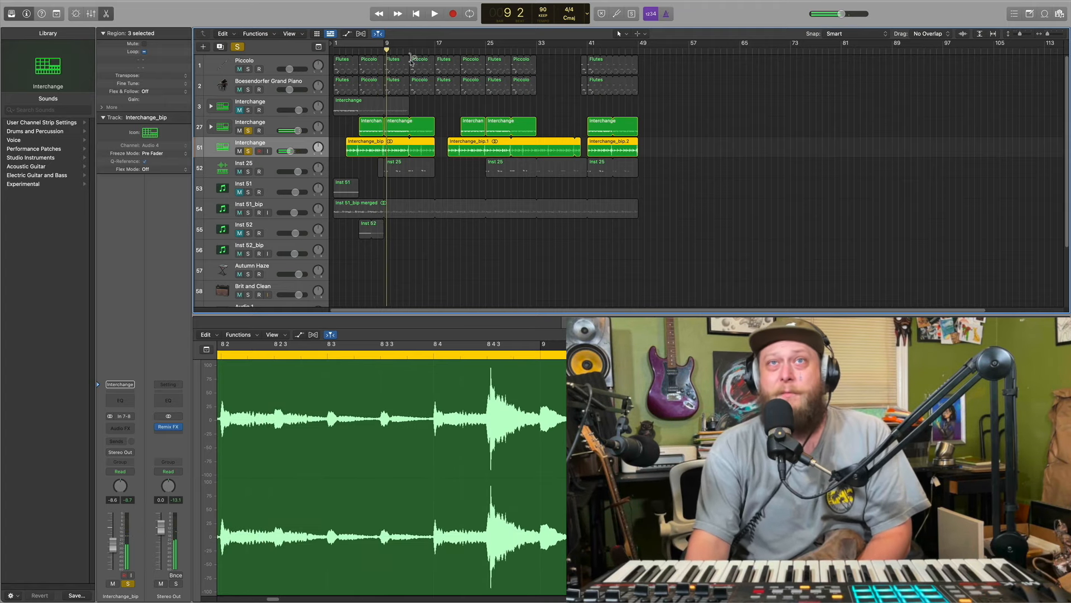
left_click_drag(386, 51, 345, 39)
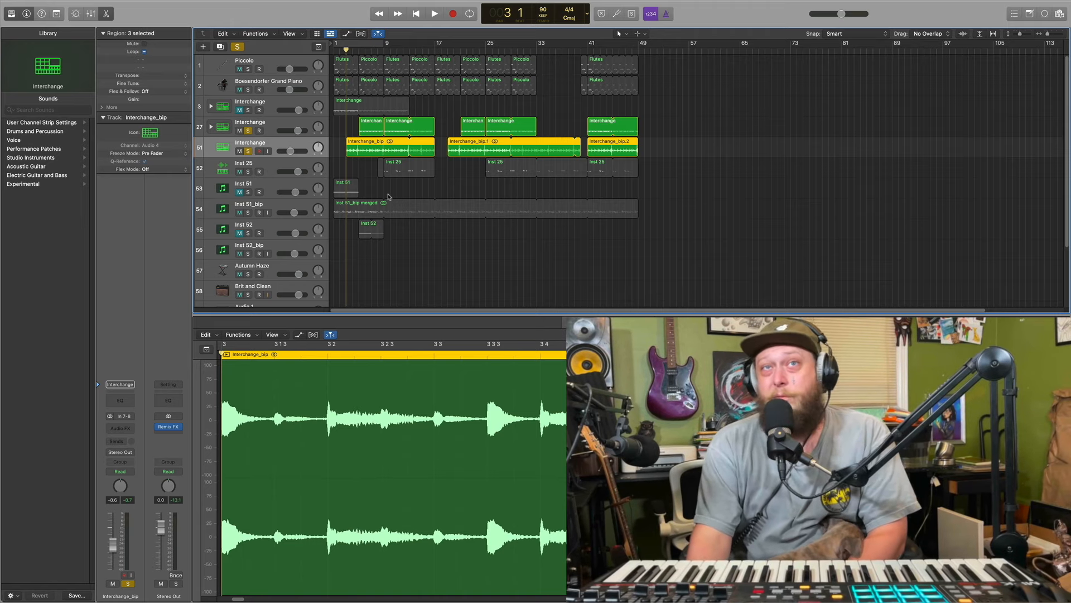
left_click(238, 47)
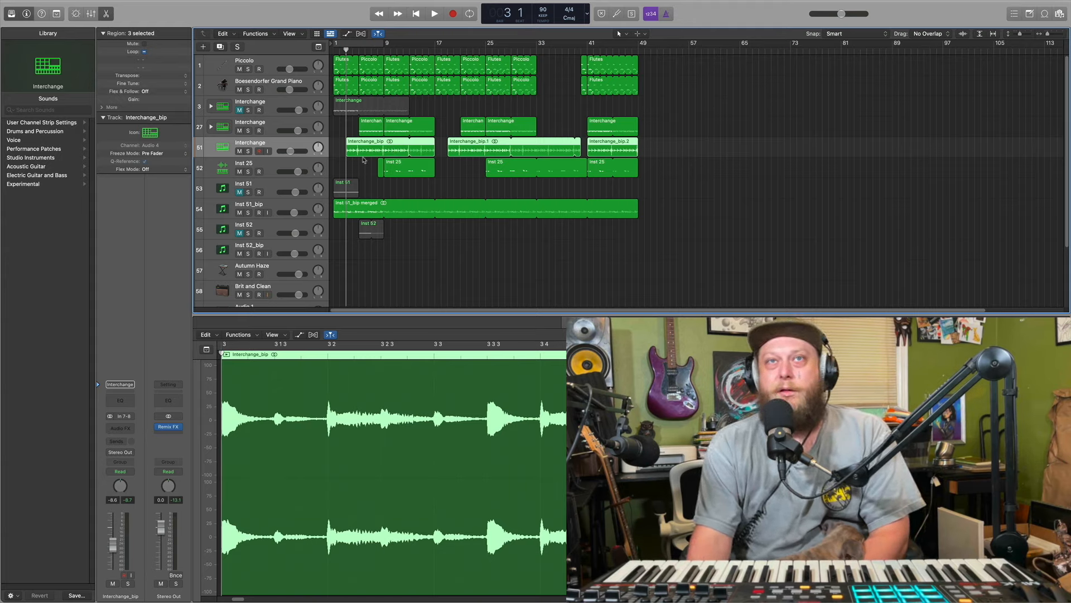
Step: Solo the Inst 25 track with the playhead at bar 9 and open its Quick Sampler to examine the Oracle 808 sample, closing it when done
left_click(267, 167)
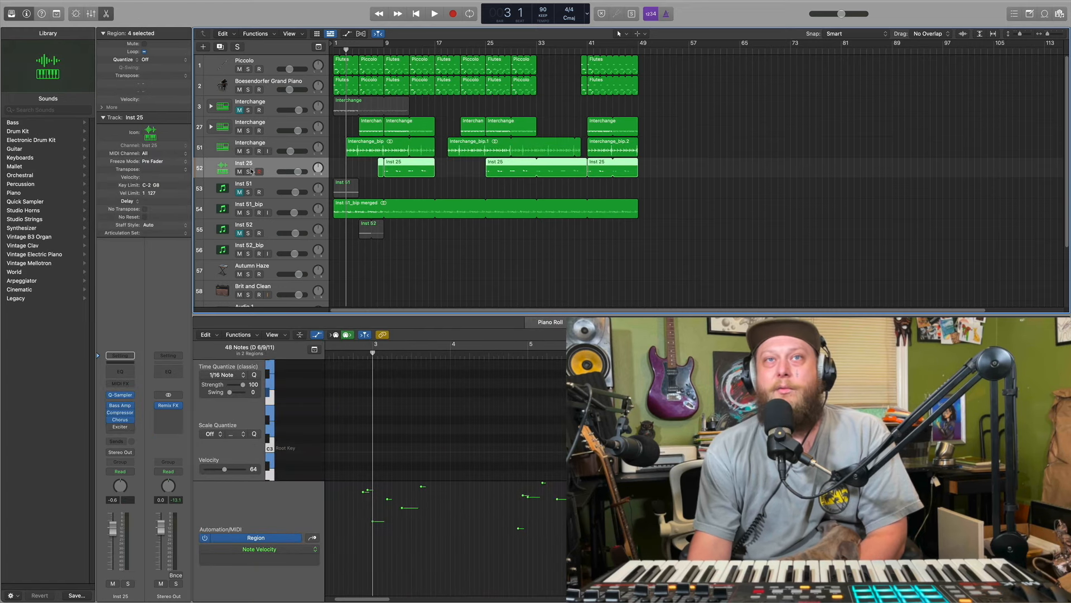
left_click(248, 172)
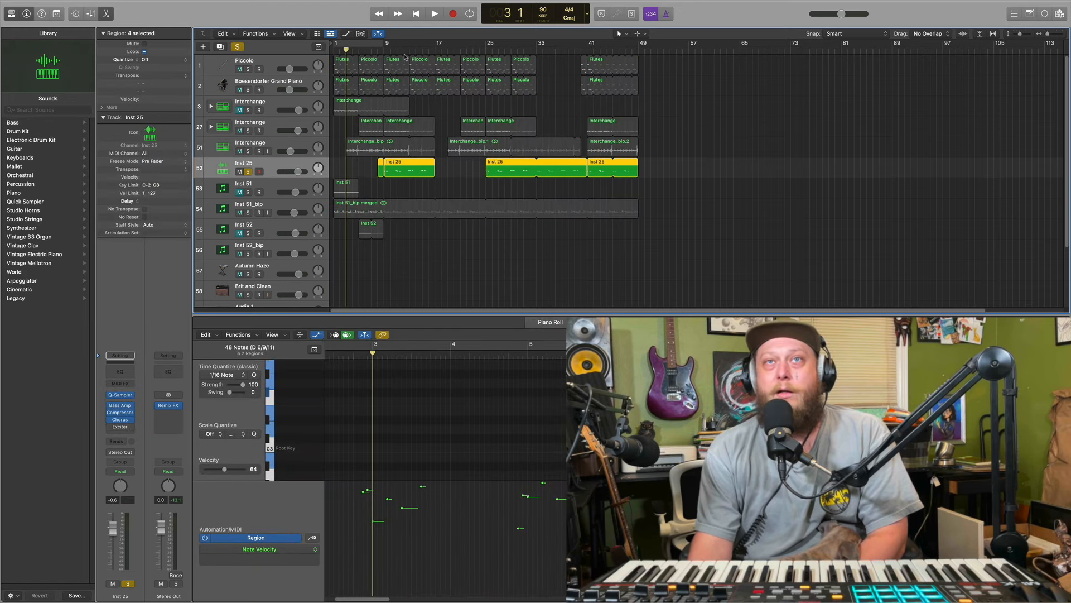
left_click_drag(391, 50, 383, 49)
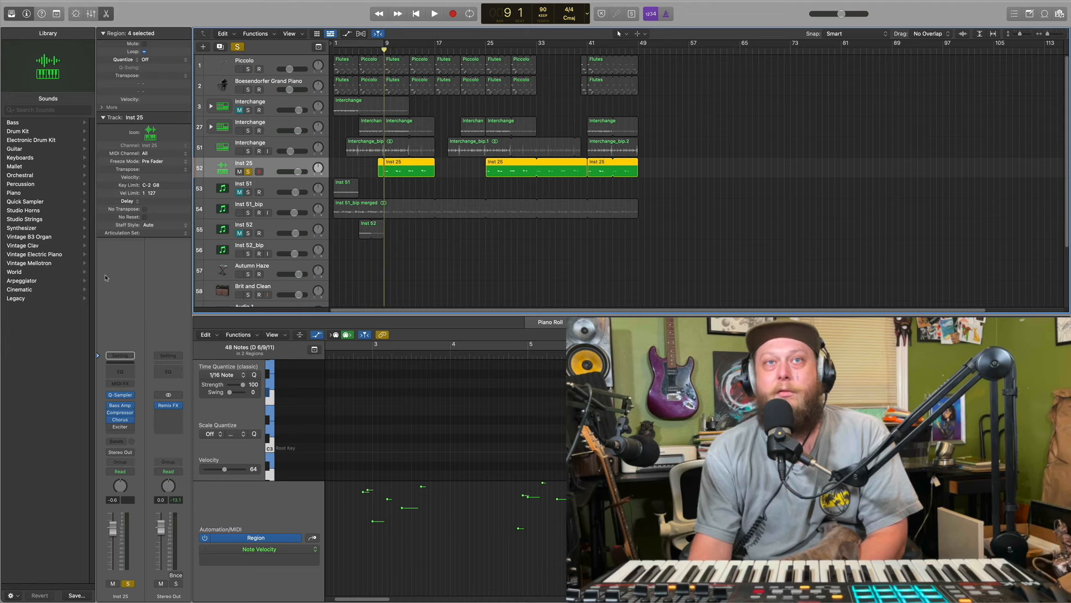
left_click(122, 395)
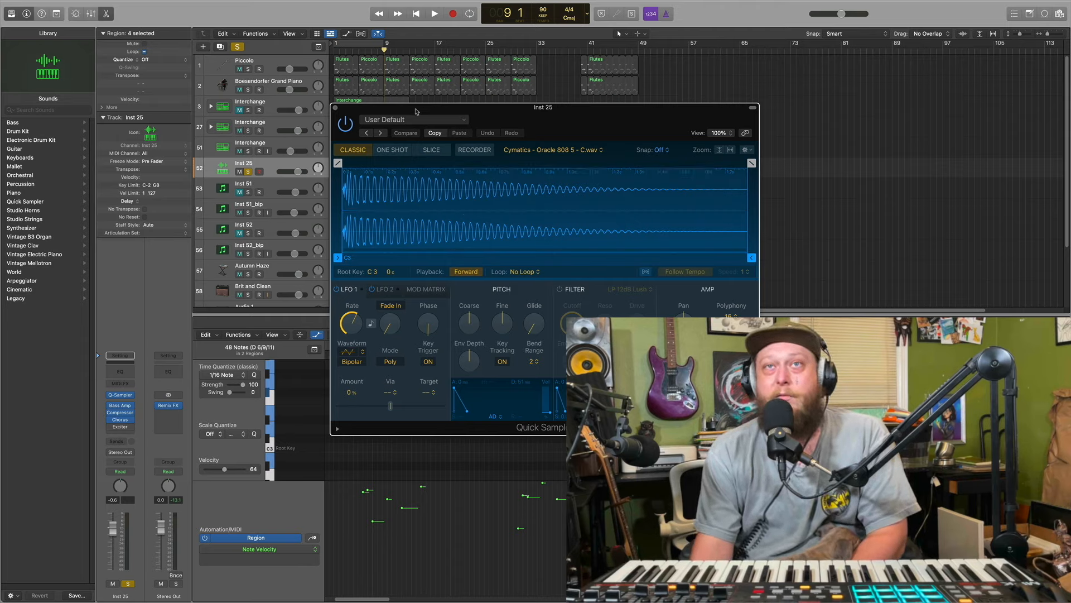
left_click(336, 108)
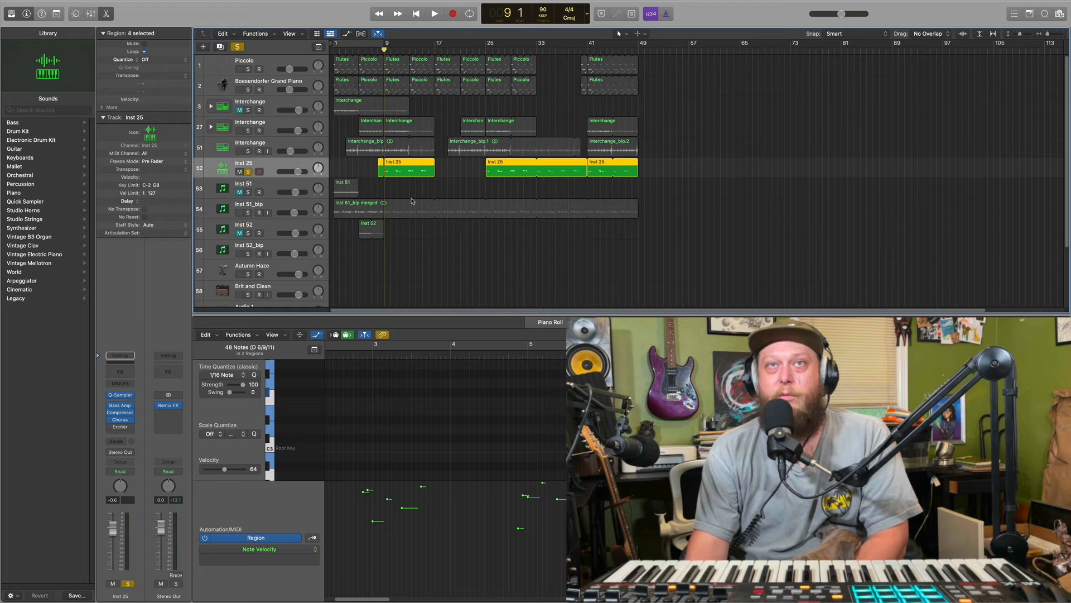
Step: Play the soloed Inst 25 track from bar 9 and examine its 808 notes around bars 10 to 16 in the Piano Roll
left_click(435, 14)
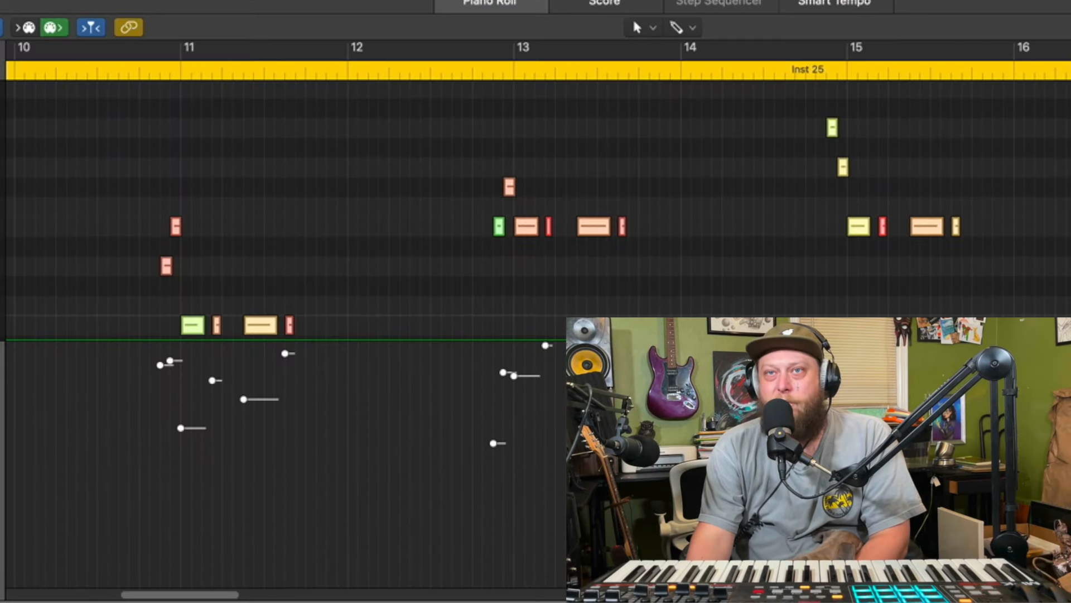
scroll(617, 221, "up", 3)
left_click(467, 77)
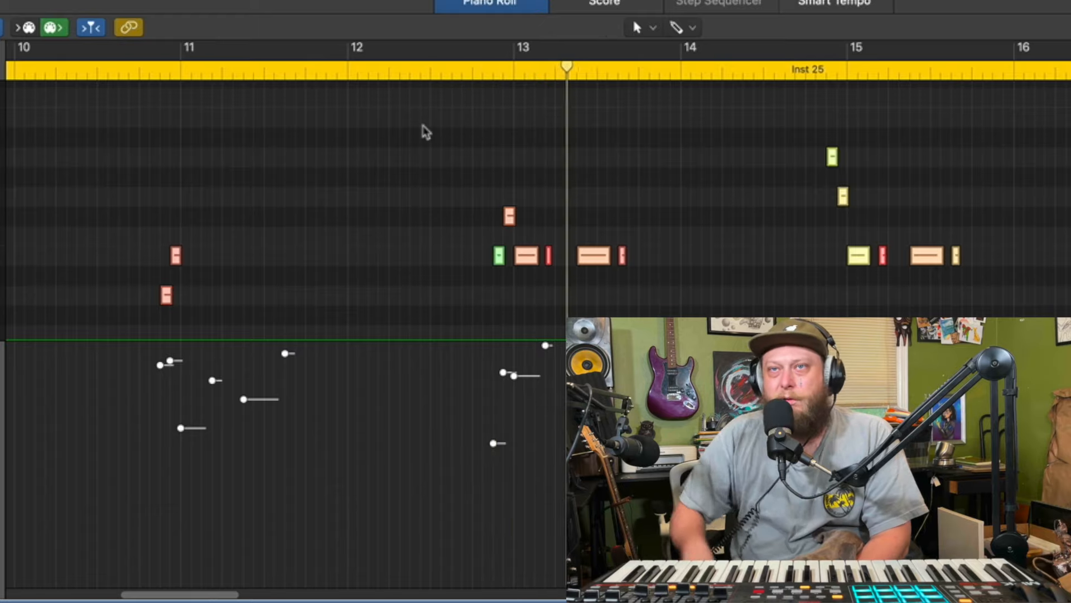